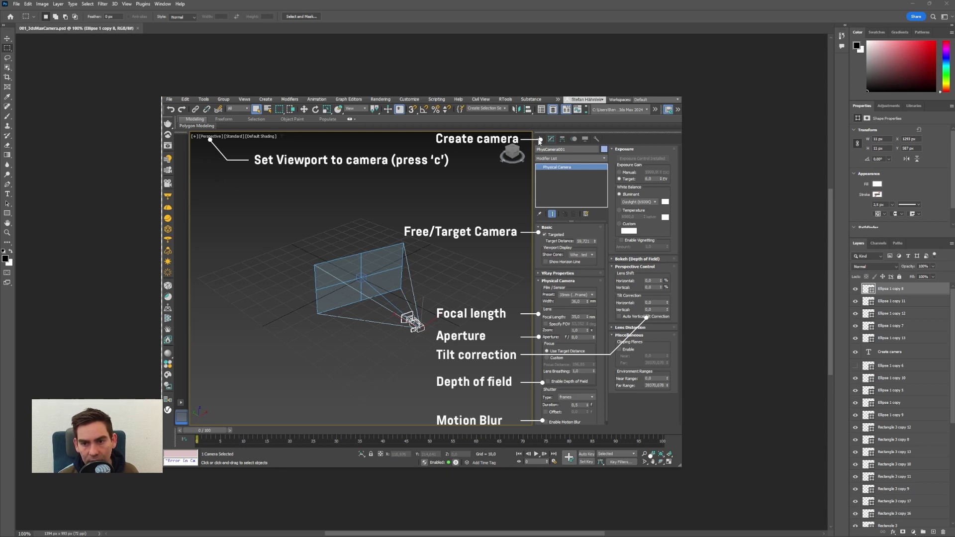
Minimize the Photoshop camera-overview slide to reveal the empty 3ds Max scene
click(905, 3)
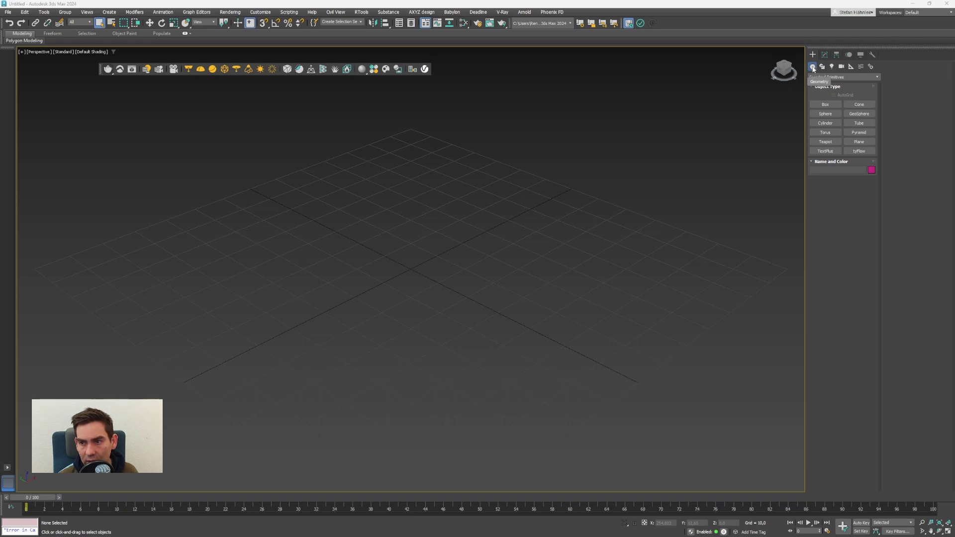
Create a Physical camera placed on the right with its target dragged out to the left
click(841, 67)
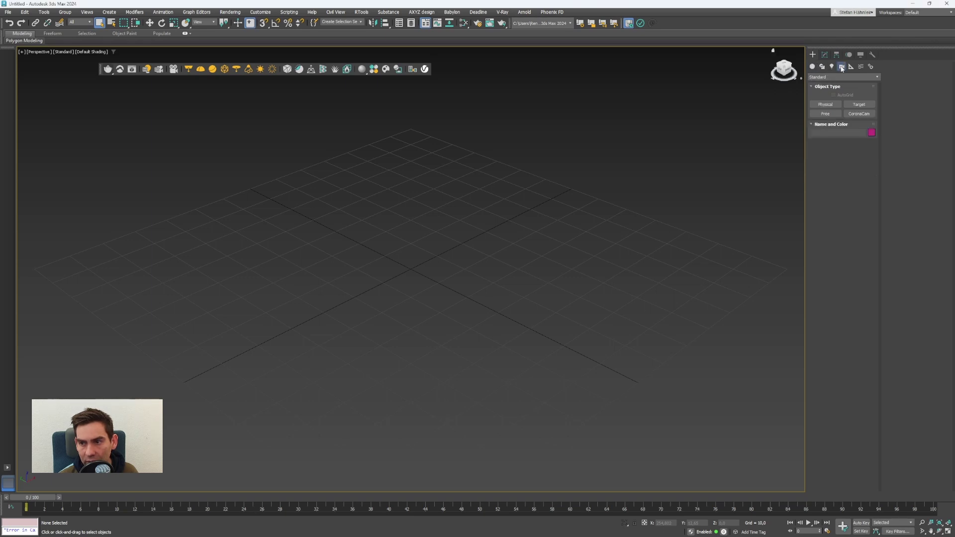
click(823, 106)
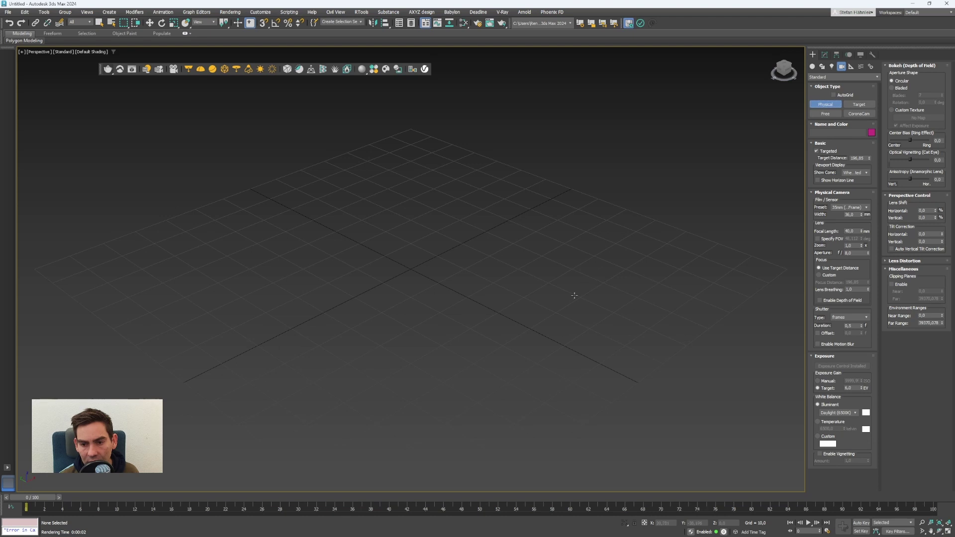
drag(587, 292, 299, 247)
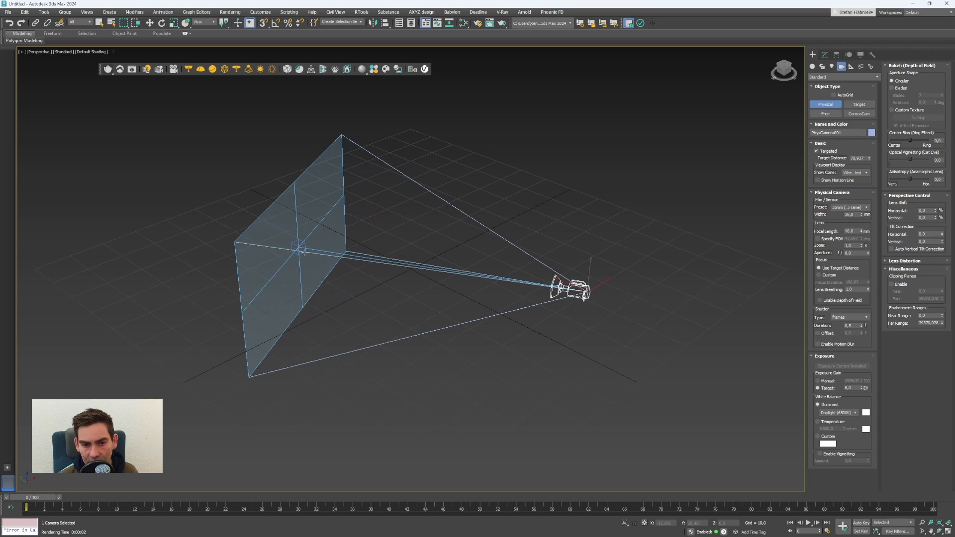
click(861, 104)
click(830, 105)
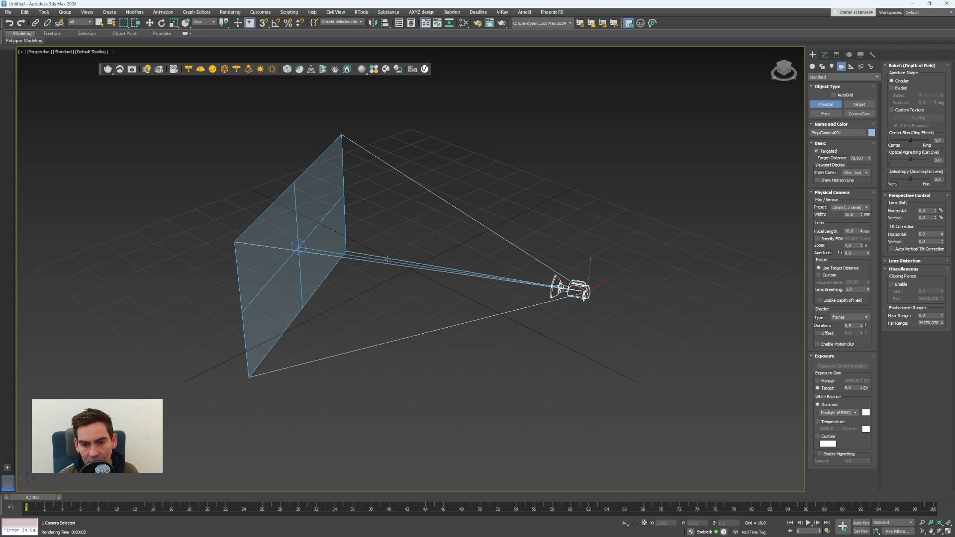
Select the camera's target box and move it to a new spot on the grid
right_click(365, 236)
right_click(371, 242)
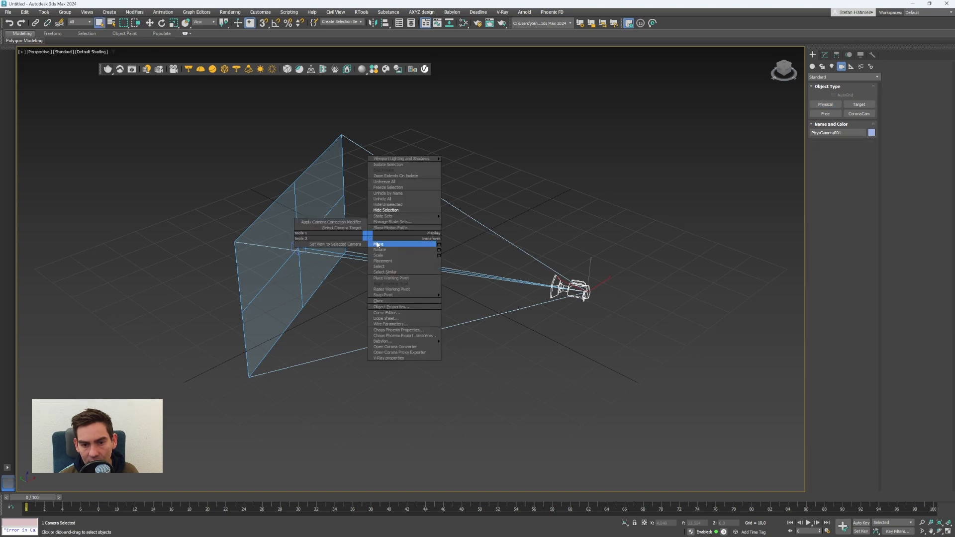
click(396, 245)
click(299, 248)
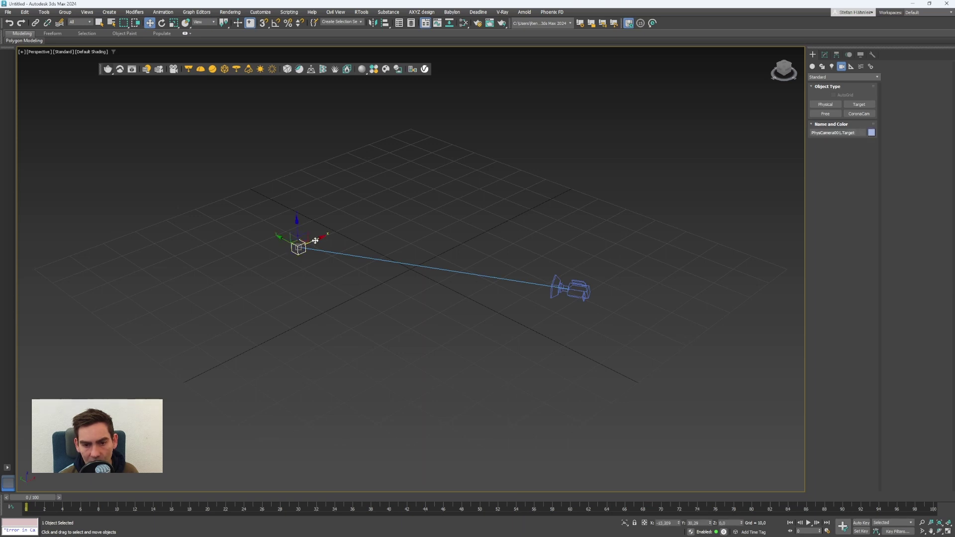
drag(316, 241, 282, 293)
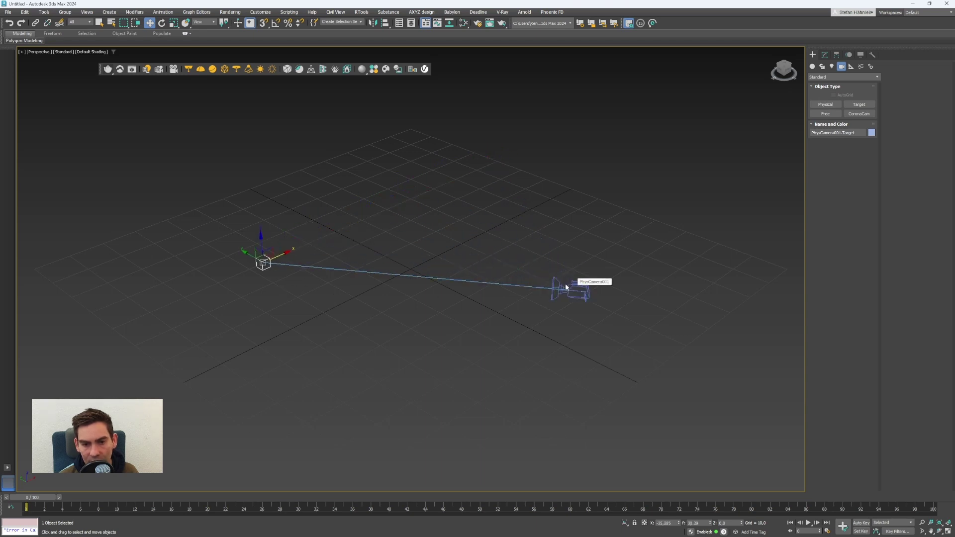
drag(292, 258, 299, 314)
Try rotating the camera body, then reselect the target and nudge it along X
click(577, 294)
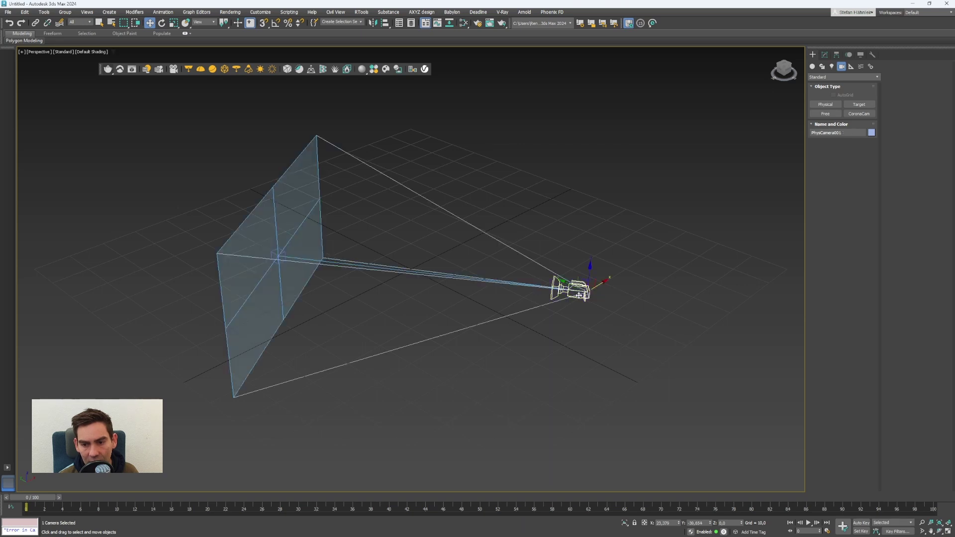
click(162, 23)
drag(589, 305, 536, 300)
click(280, 257)
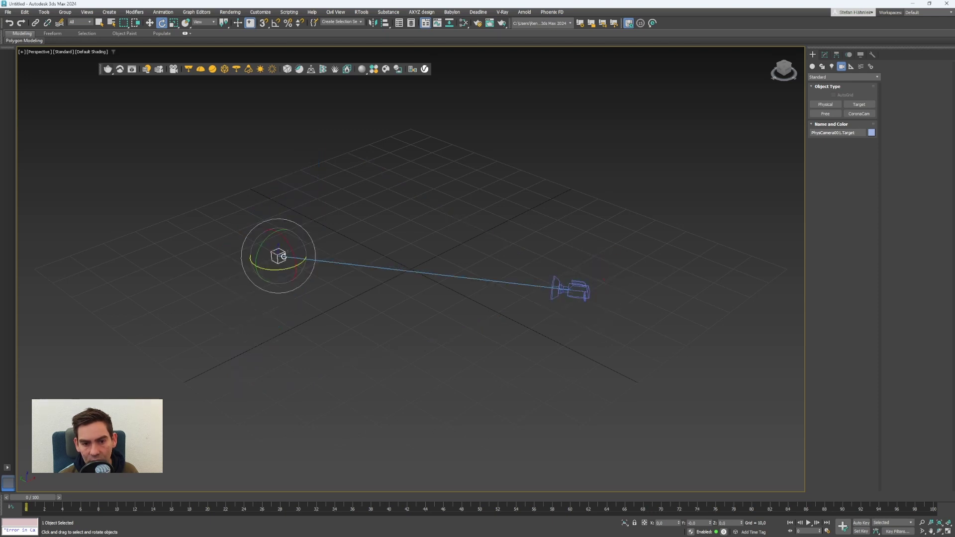
key(w)
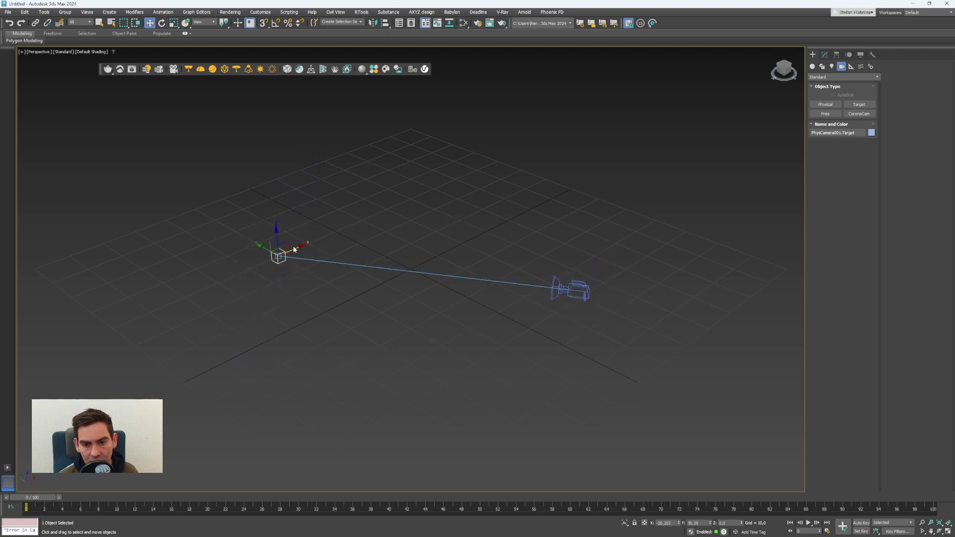
alt+click(283, 252)
click(283, 254)
drag(293, 250, 307, 296)
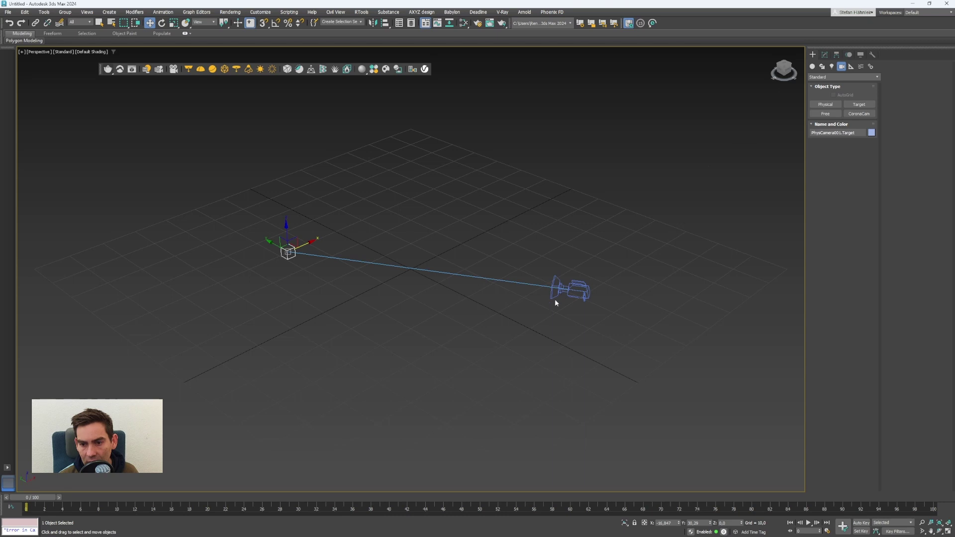
Uncheck Targeted for PhysCamera001 in the Modify panel's Basic rollout
click(585, 291)
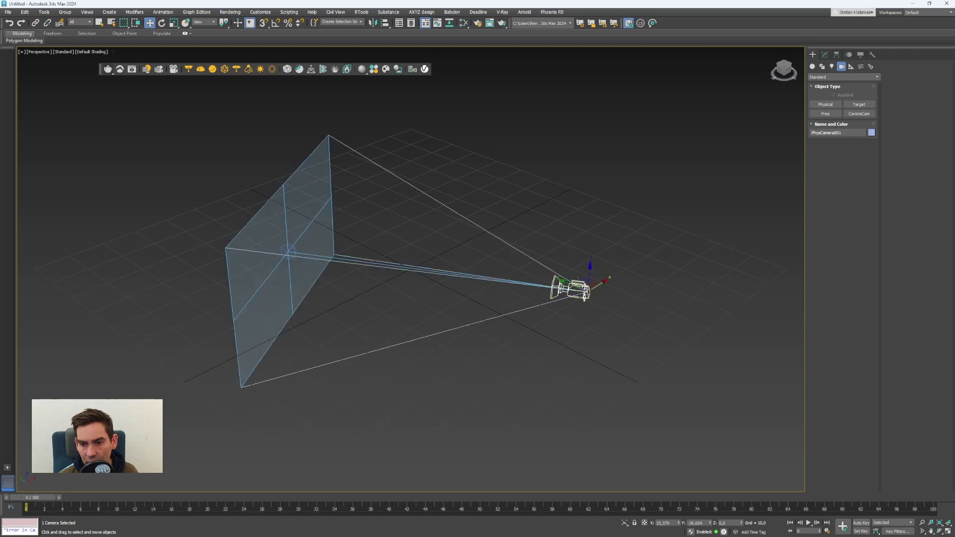
click(824, 55)
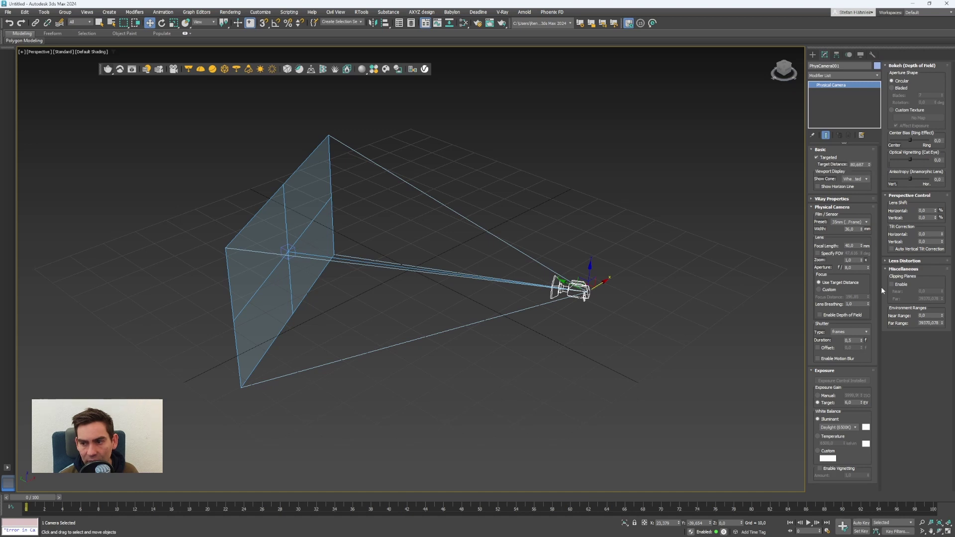
click(817, 158)
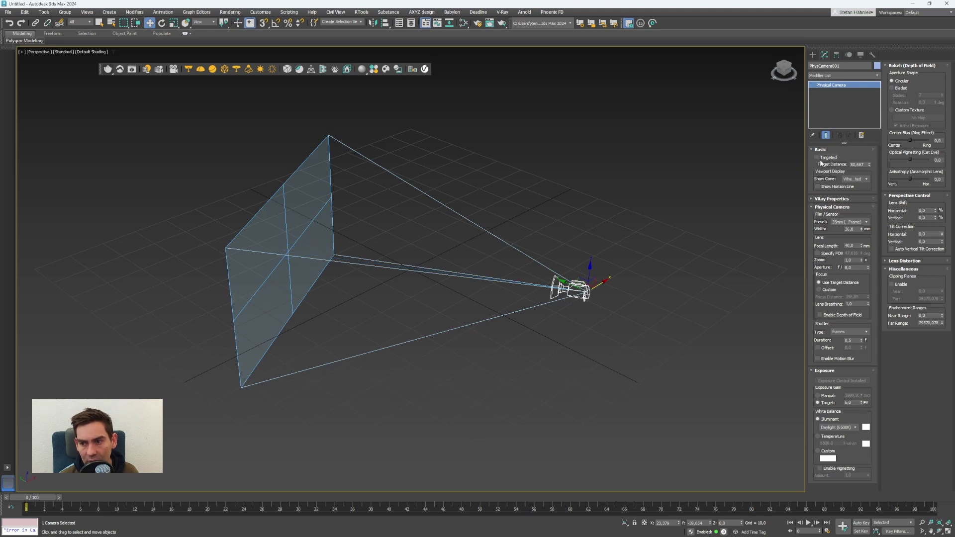
Reselect the now-free camera and rotate it about its Z axis
click(617, 232)
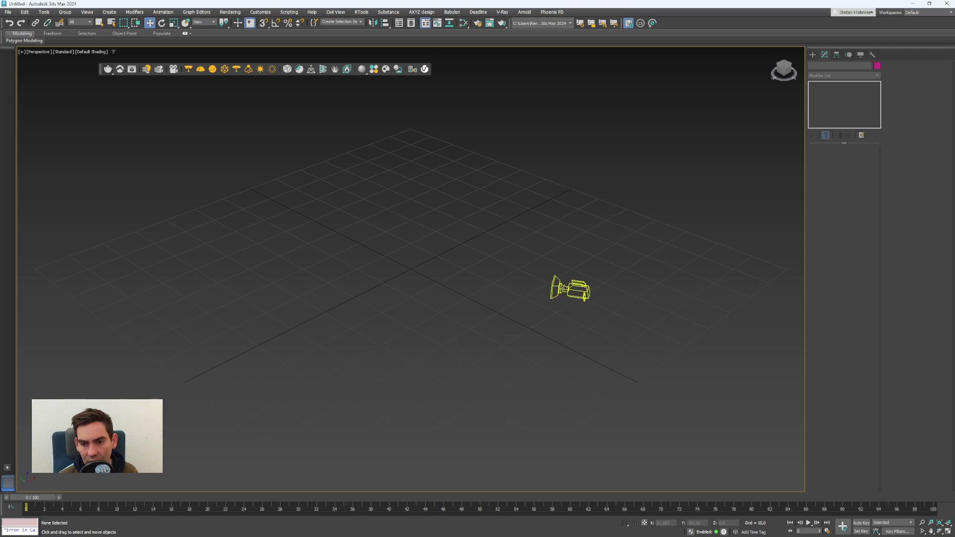
click(572, 287)
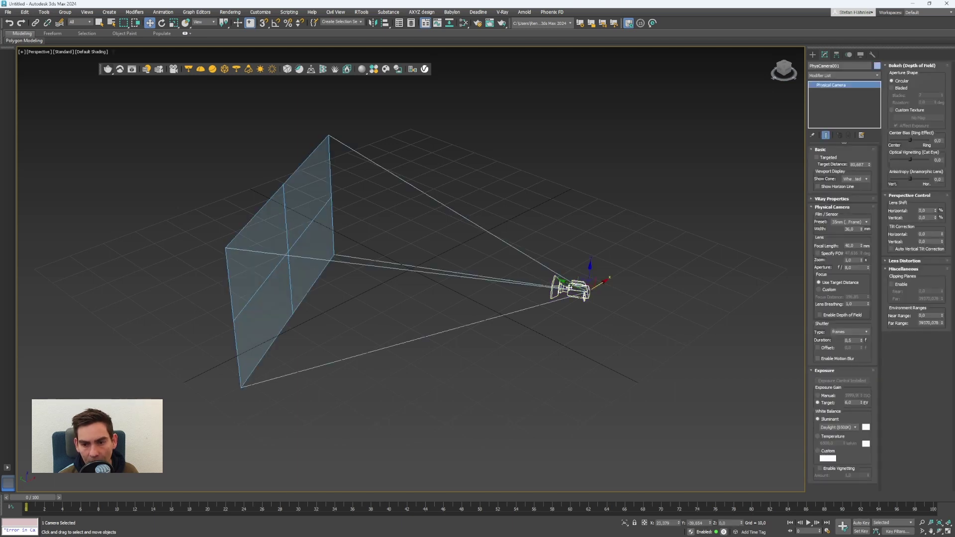
key(e)
mouse_move(589, 308)
mouse_down()
mouse_move(539, 300)
mouse_move(603, 298)
mouse_move(553, 301)
mouse_move(603, 298)
mouse_move(584, 307)
mouse_move(592, 308)
mouse_up()
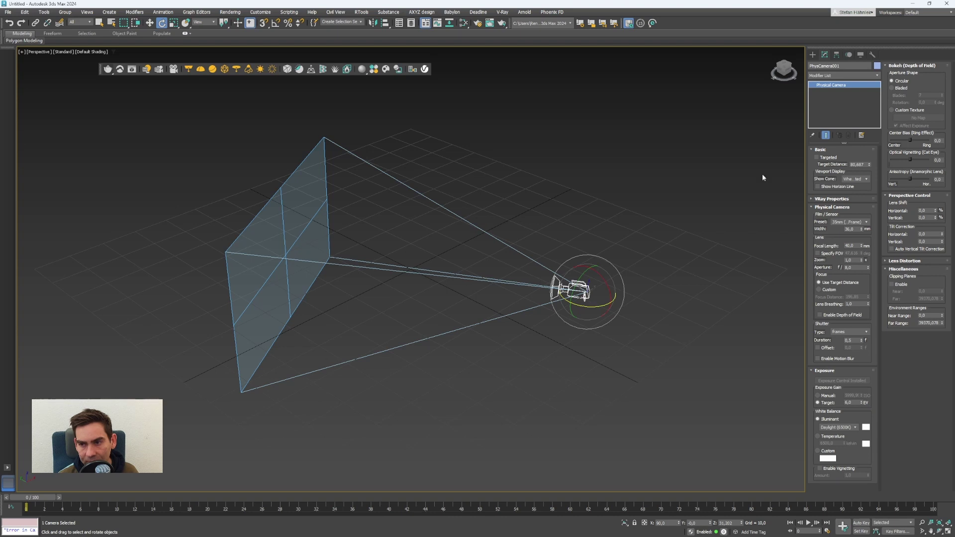
Draw three boxes: a cube near the centre, a tall one on the left, a small one on the right
click(671, 228)
click(813, 54)
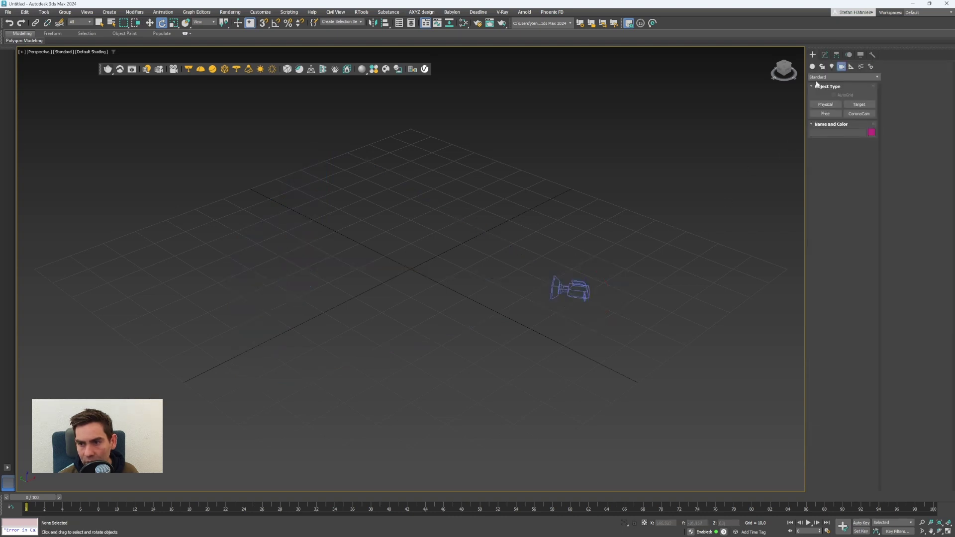
click(812, 67)
click(825, 104)
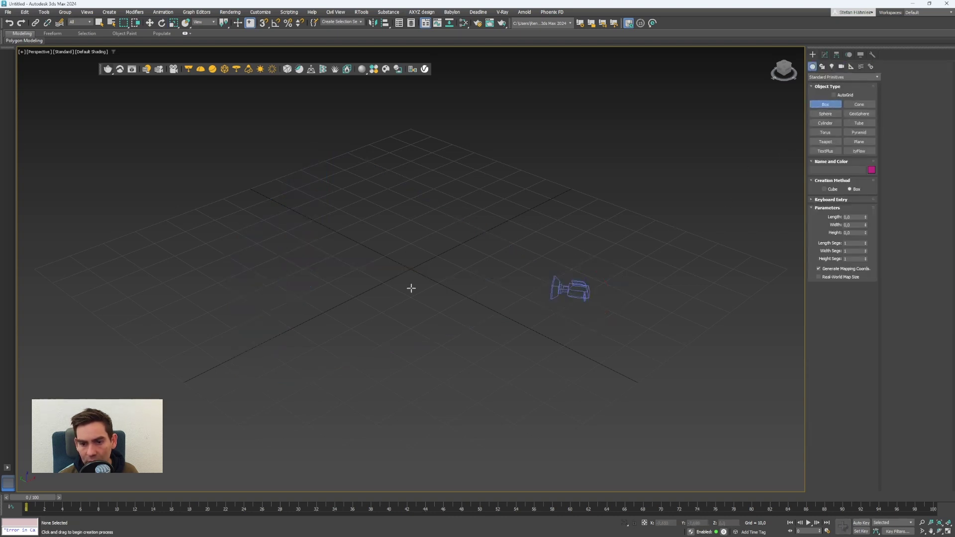
drag(431, 241, 444, 271)
click(432, 228)
drag(269, 287, 266, 335)
click(229, 223)
drag(485, 302, 497, 293)
click(491, 273)
Select PhysCamera001 and bring up the viewport's point-of-view menu
key(e)
click(558, 372)
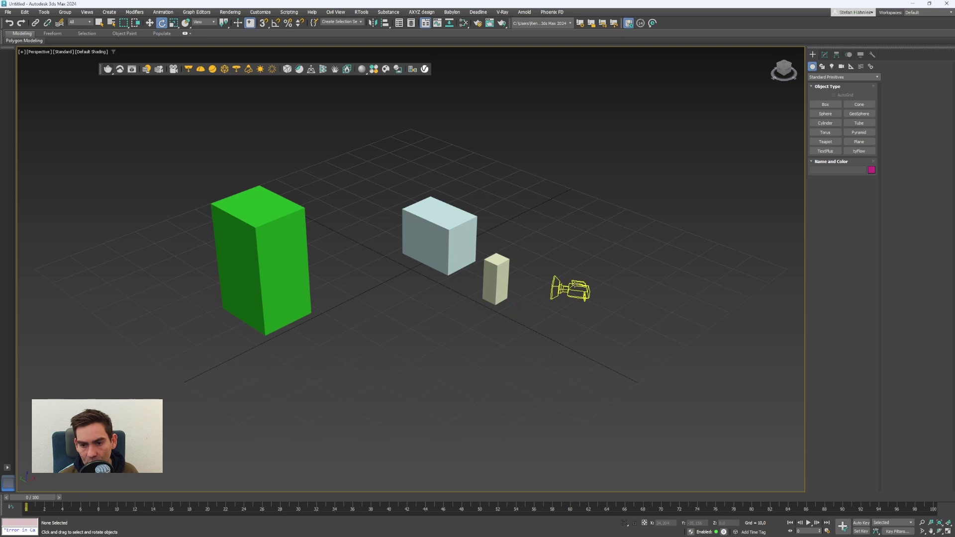
click(575, 286)
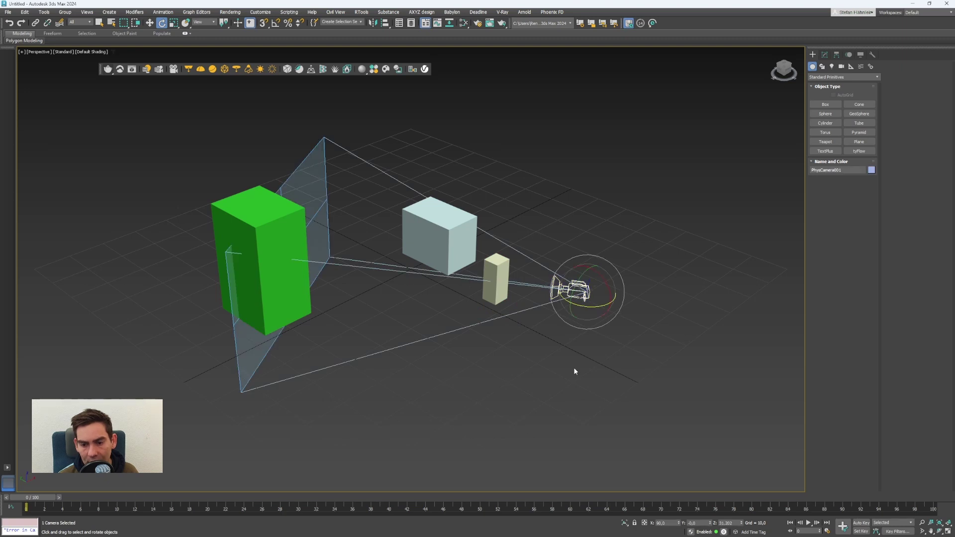
click(34, 52)
mouse_move(36, 59)
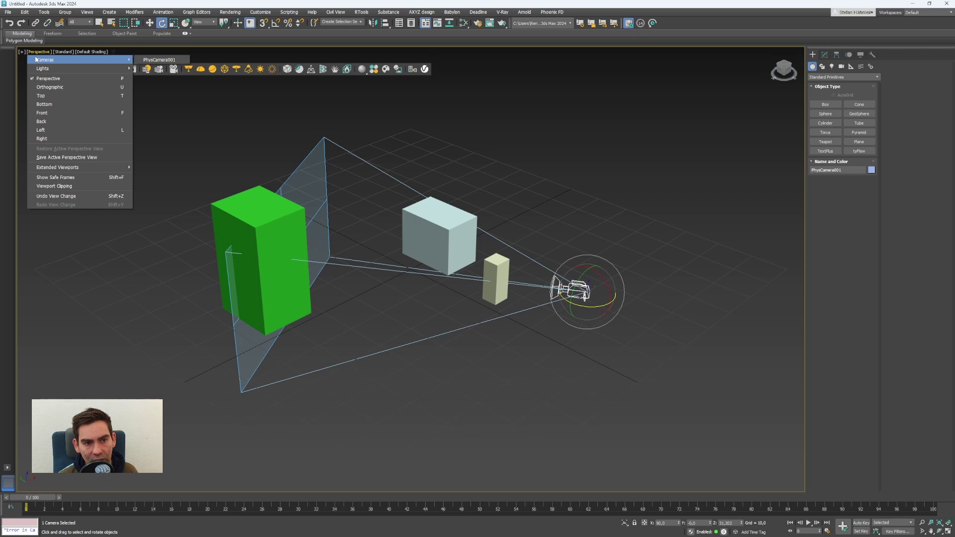
View through PhysCamera001, orbit into perspective and dolly back until all three boxes fit
click(153, 60)
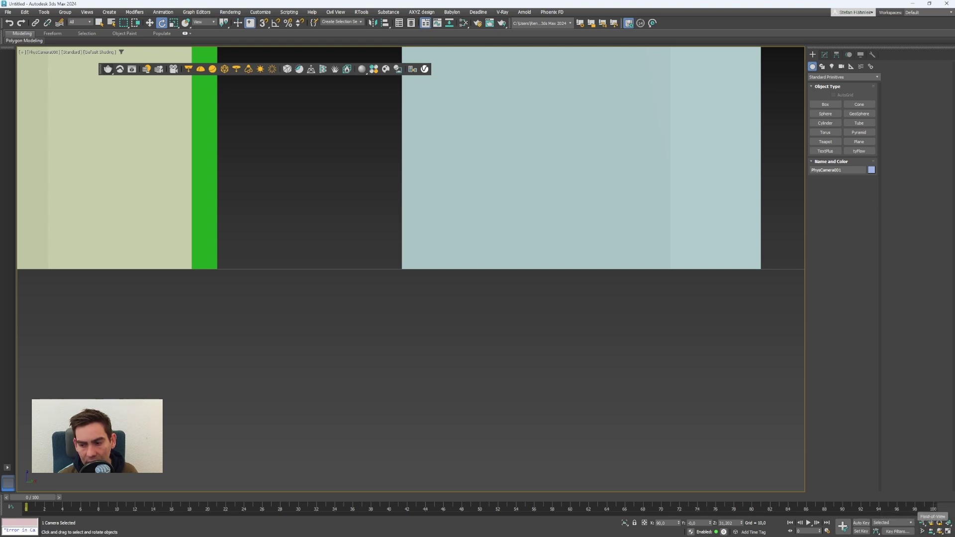
click(939, 531)
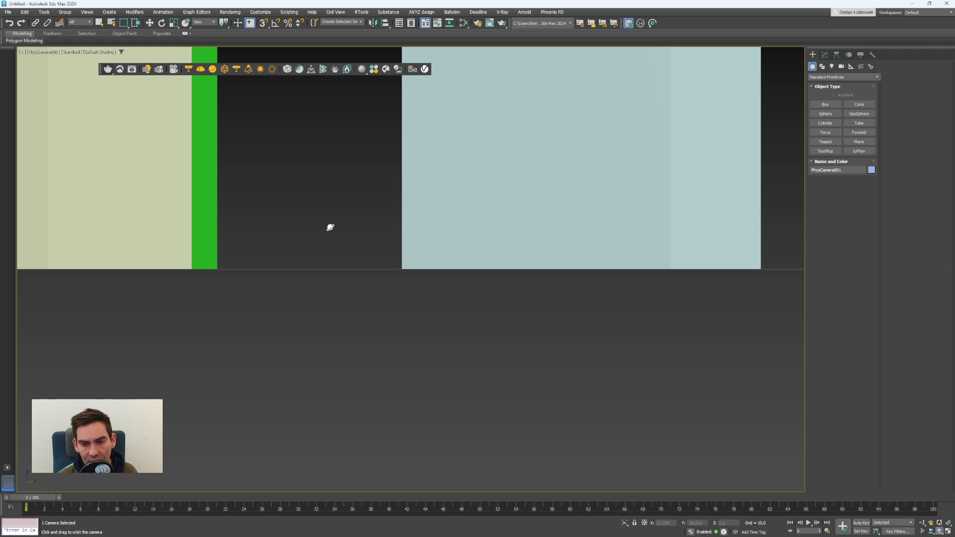
drag(318, 242, 318, 251)
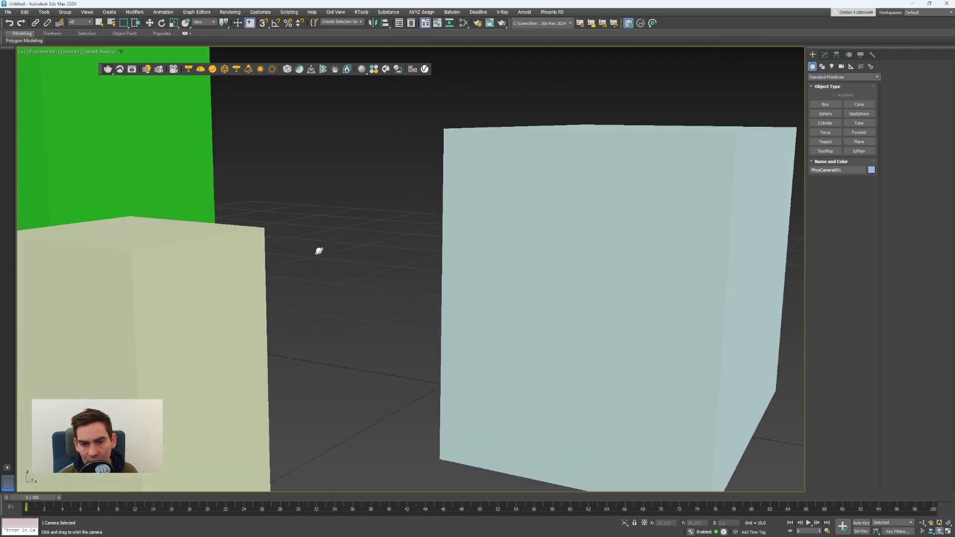
click(921, 523)
drag(323, 234, 405, 277)
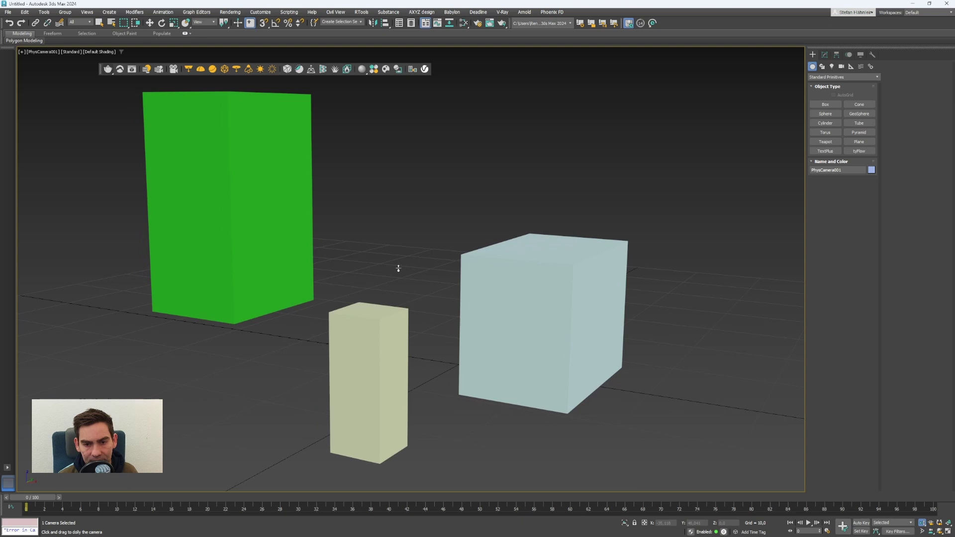
Select the viewport's camera via the POV menu and show its parameters in the Modify panel
key(e)
mouse_move(24, 40)
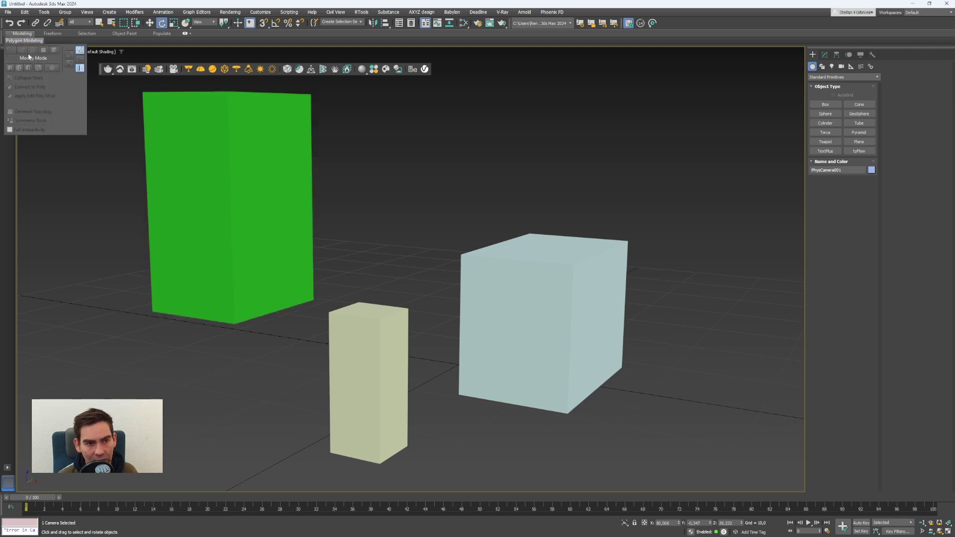
click(110, 137)
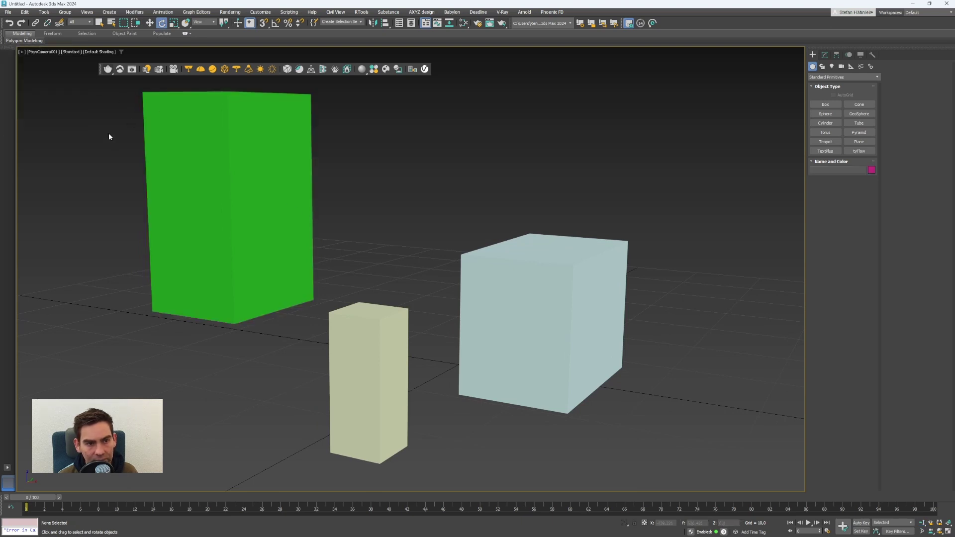
click(42, 53)
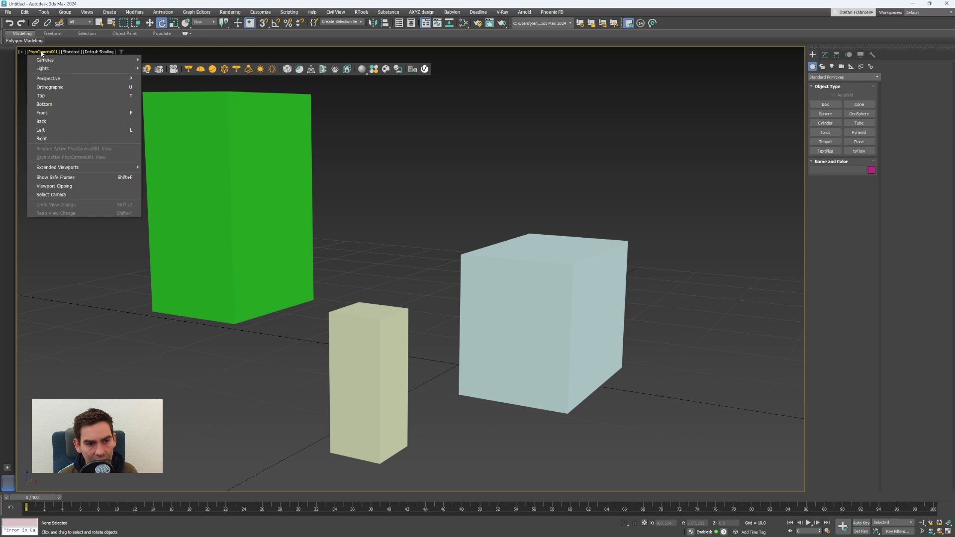
click(60, 195)
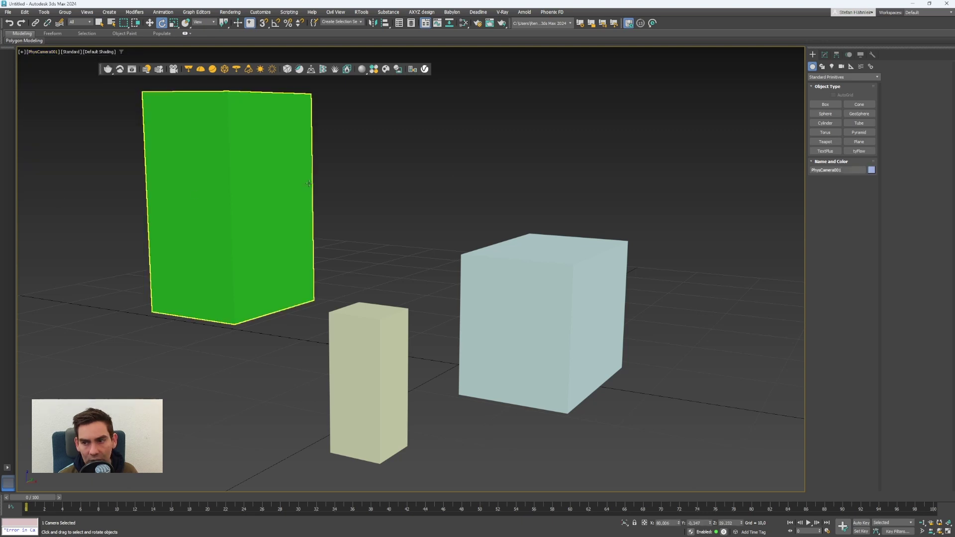
click(823, 56)
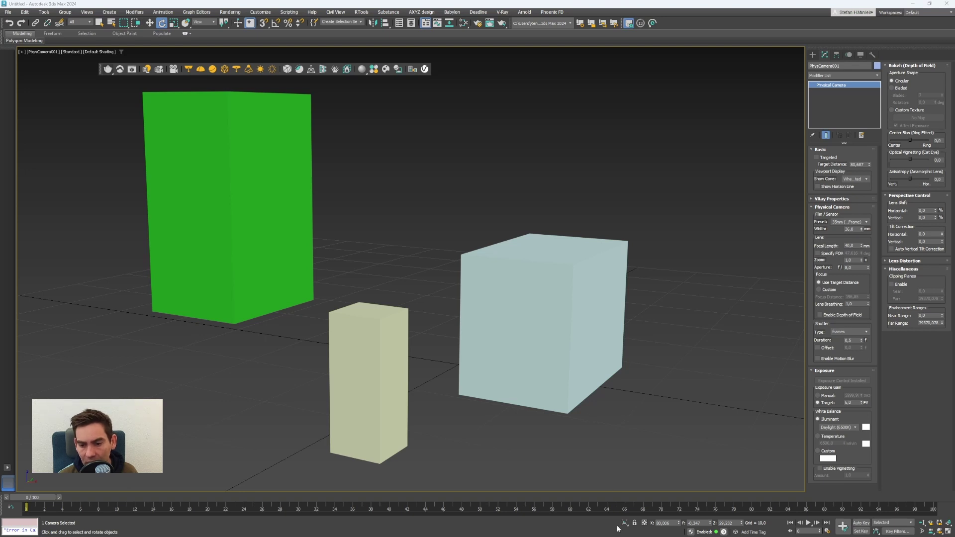
Briefly view the annotated Photoshop camera overview, then return to 3ds Max
key(super)
click(536, 528)
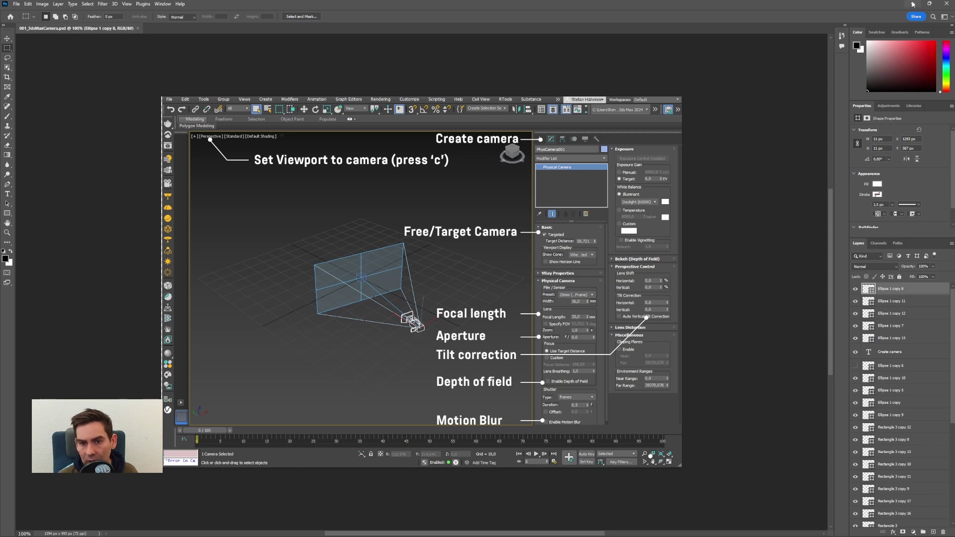
click(913, 4)
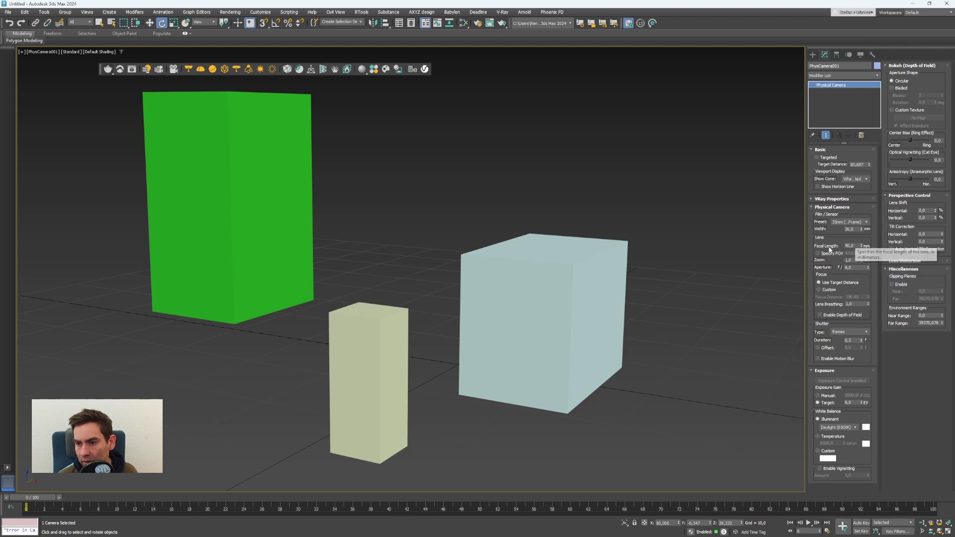
Change the camera's focal length to 80 mm, then down to 24 mm
drag(858, 245, 840, 245)
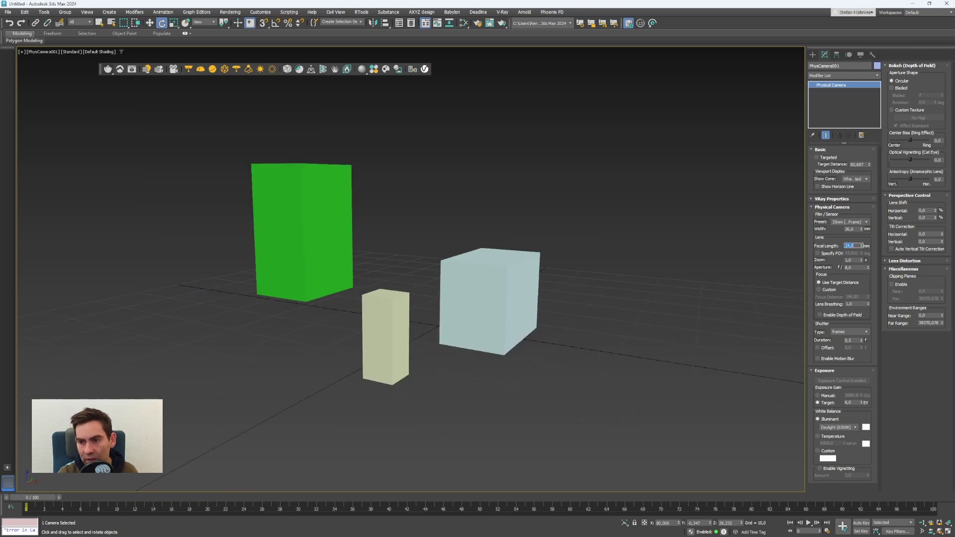
text(80)
key(Return)
text(24)
key(Return)
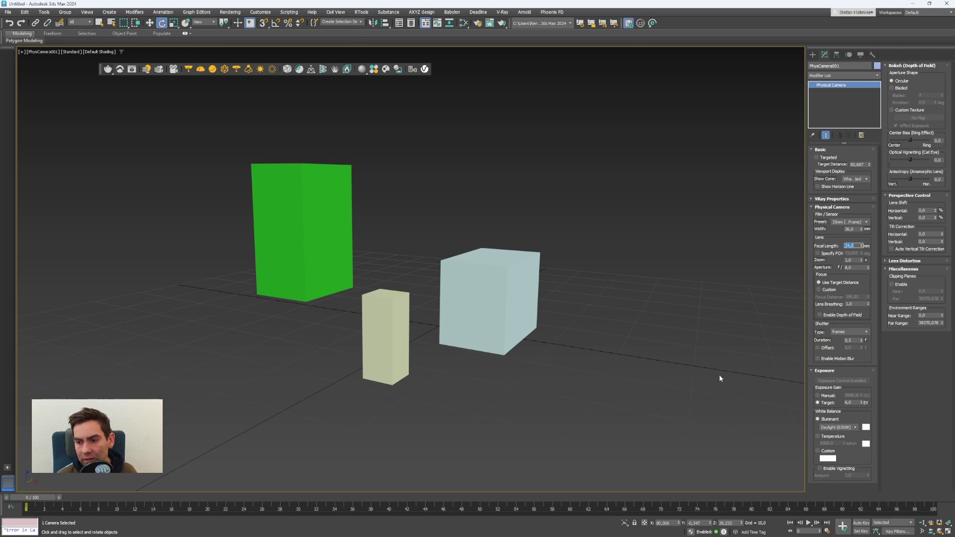
Enable depth of field and lower the aperture from f/8.0 to f/1.2
click(820, 316)
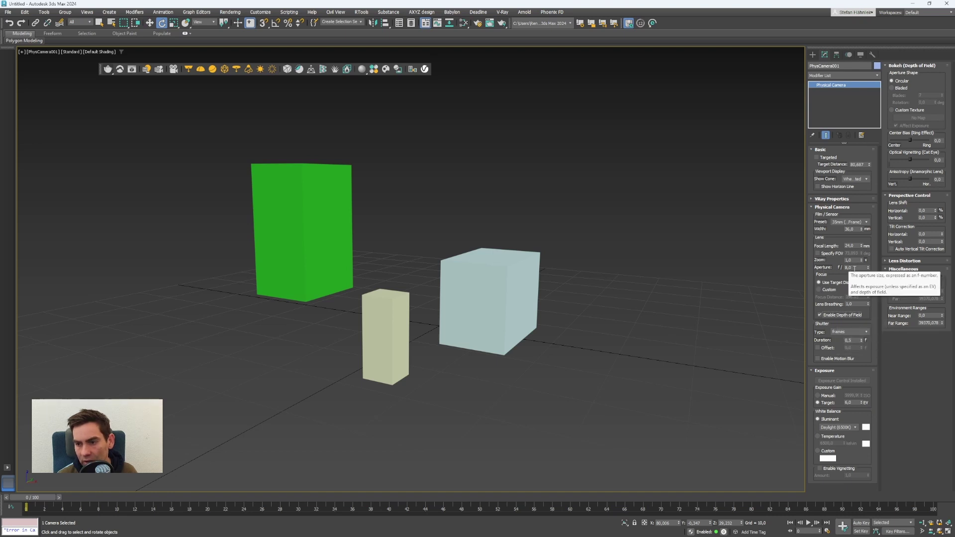
double_click(855, 267)
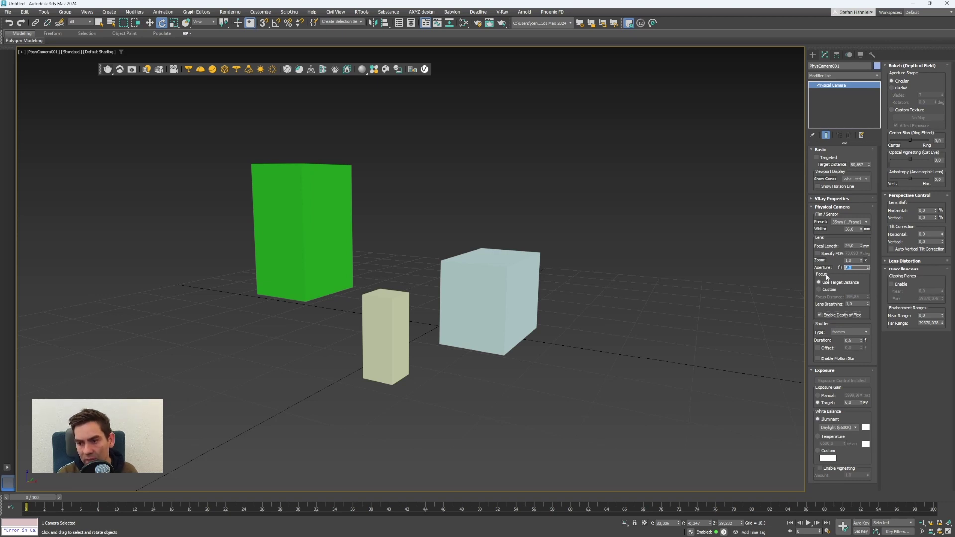
key(Return)
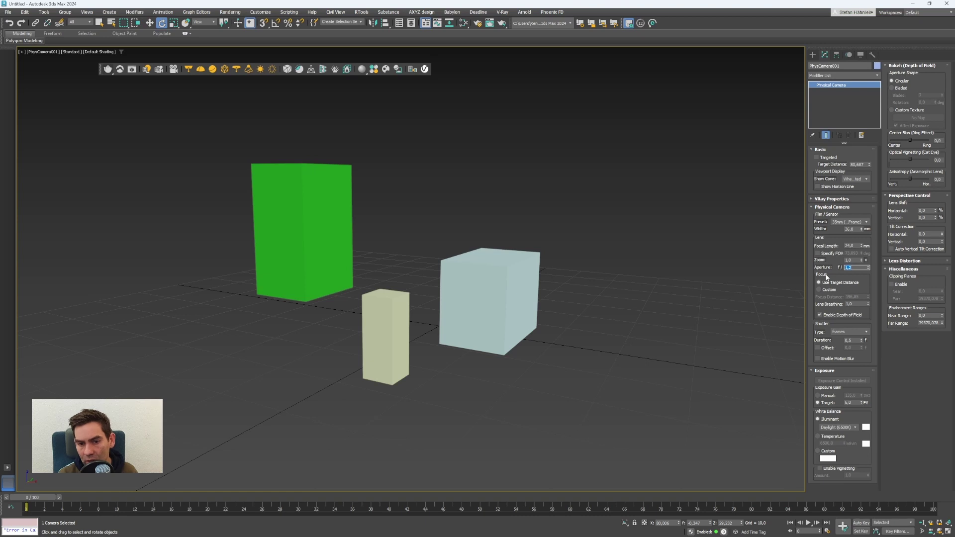
click(921, 523)
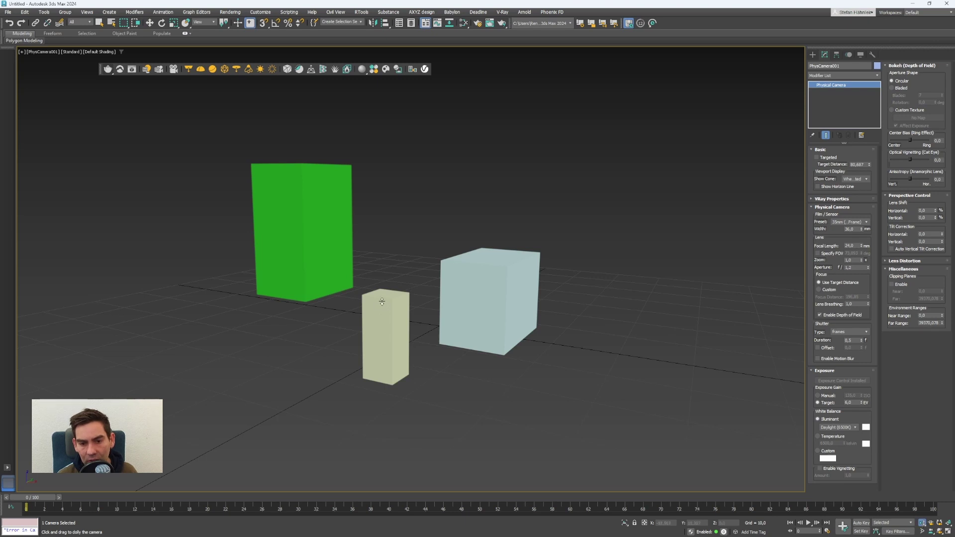
Dolly in, set the focal length to 80 mm, and dolly back to frame the blurred boxes
drag(381, 303, 383, 277)
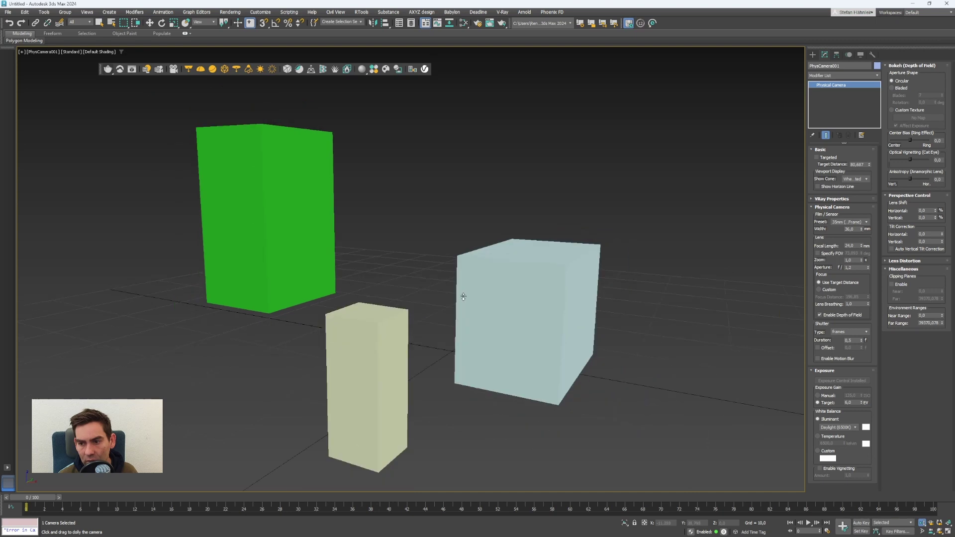
click(855, 245)
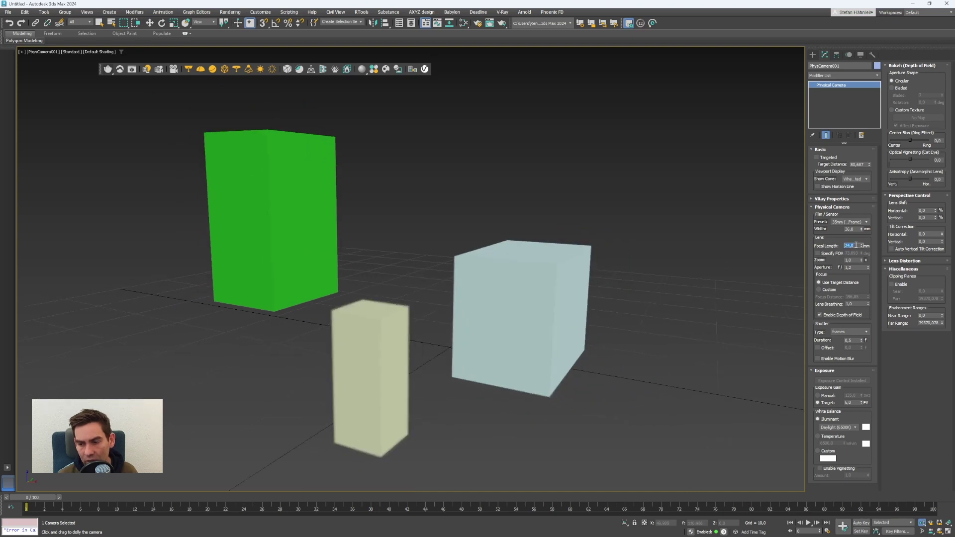
text(80)
key(Return)
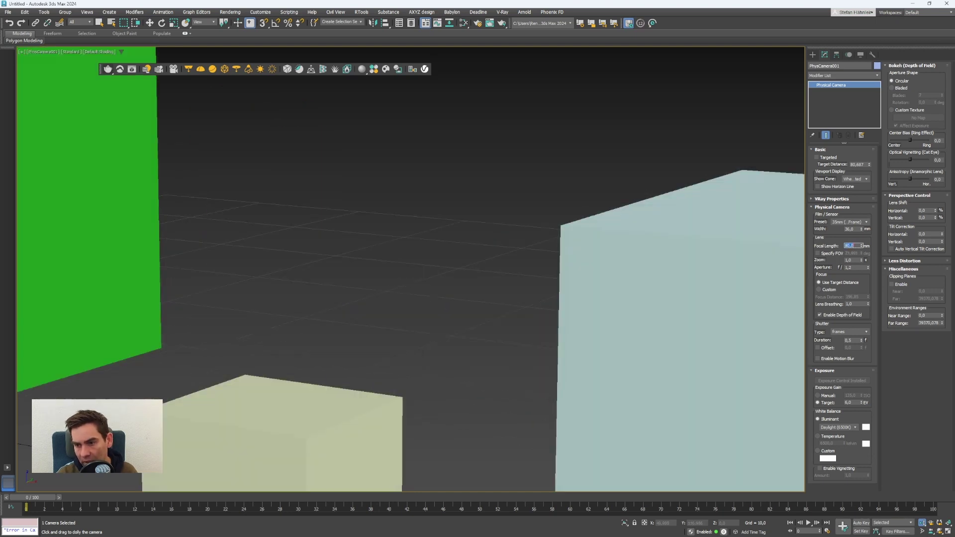
drag(385, 262, 389, 294)
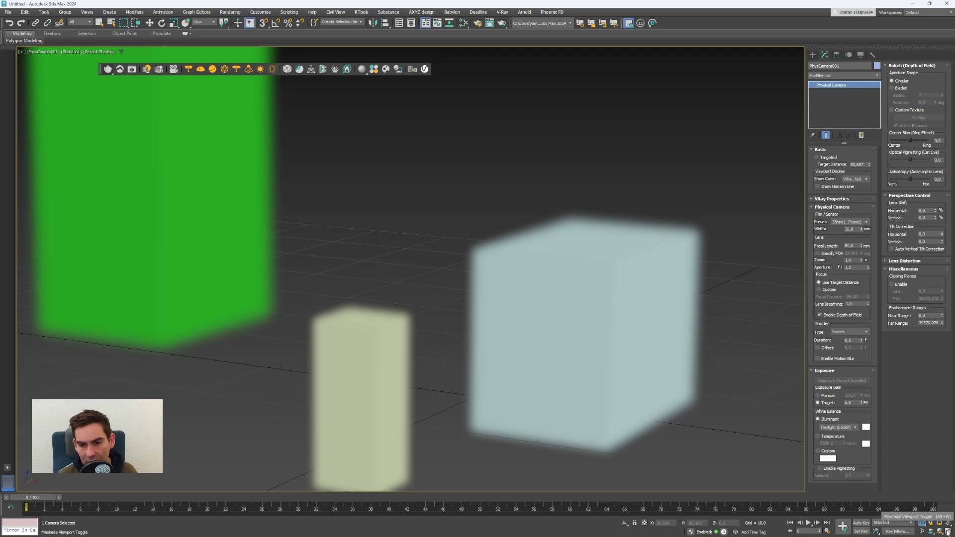
Make PhysCamera001 a targeted camera in its basic settings
click(37, 52)
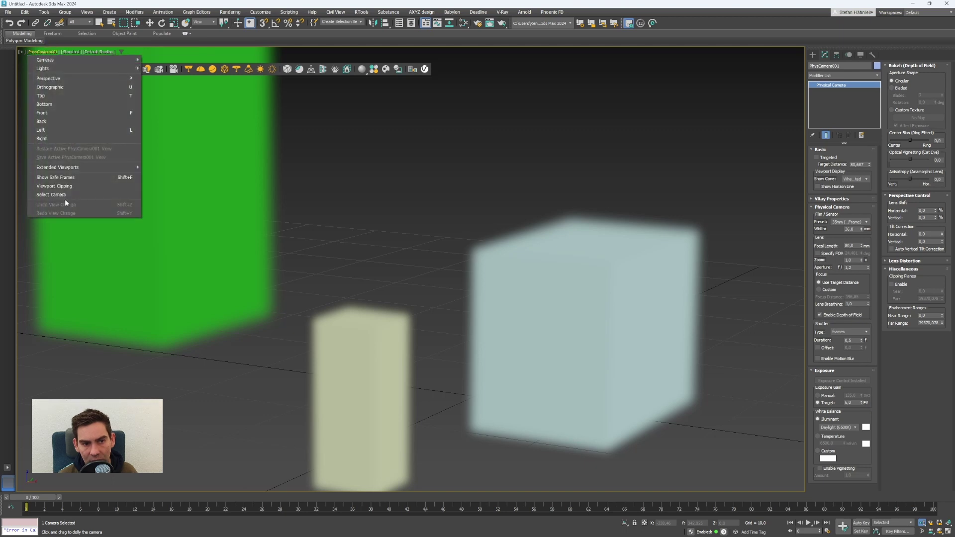
click(838, 150)
click(827, 147)
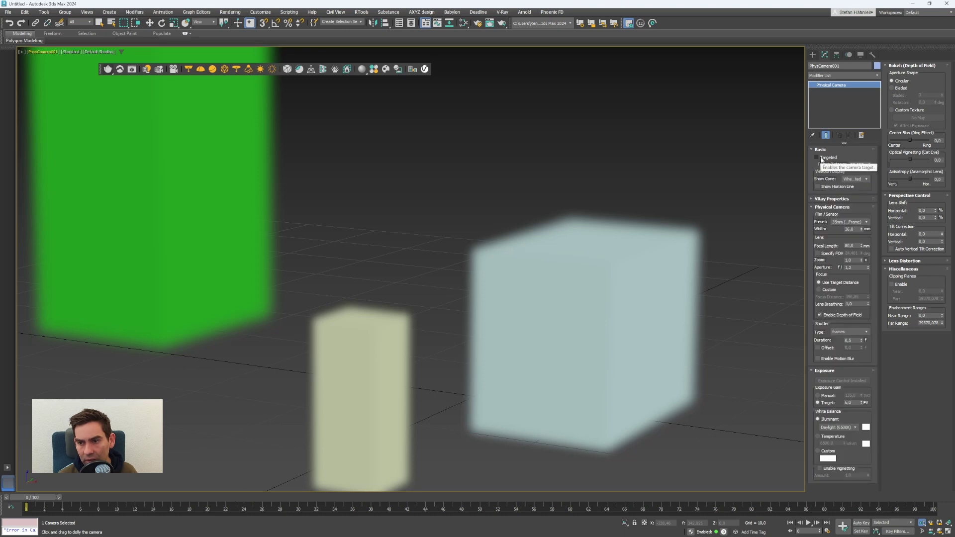
click(822, 158)
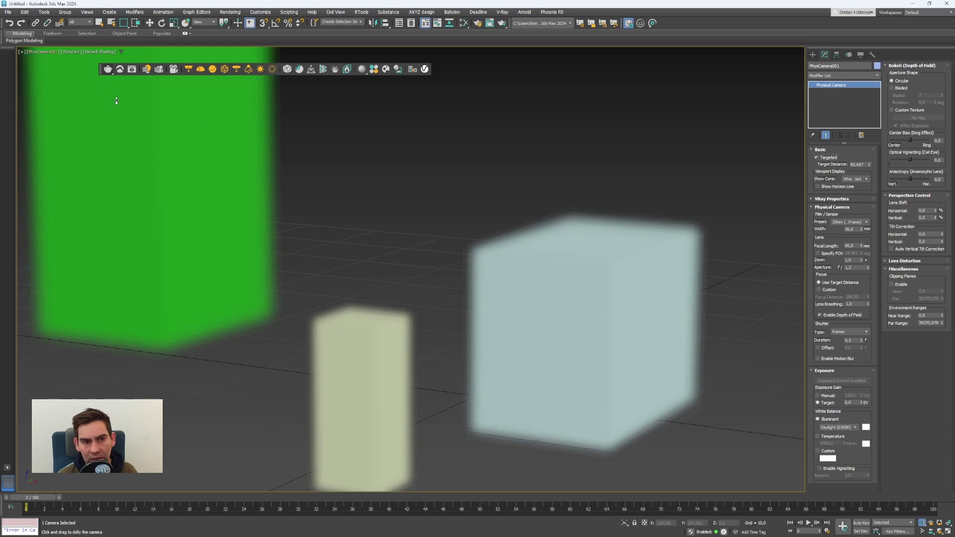
Deselect the camera with the Rotate tool active and switch the viewport to Top
key(e)
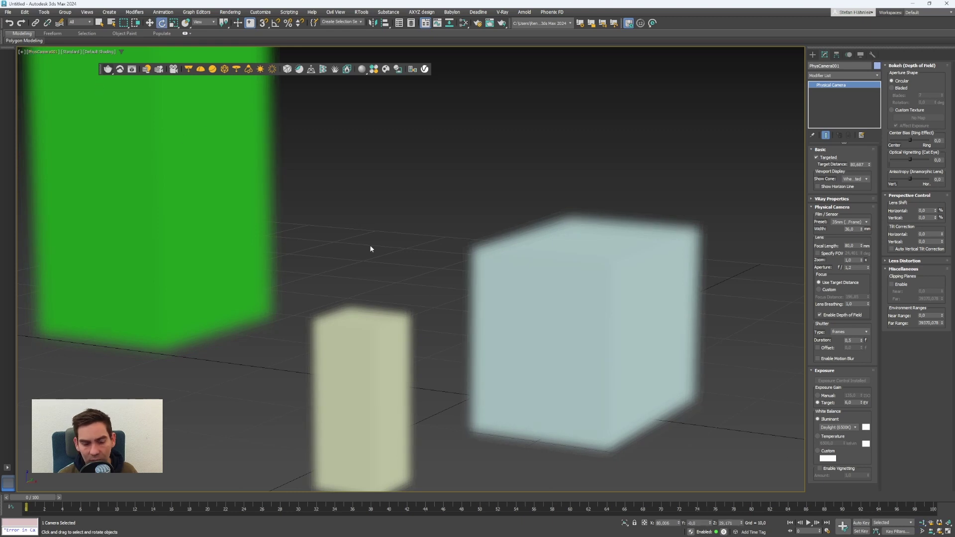
click(371, 250)
key(t)
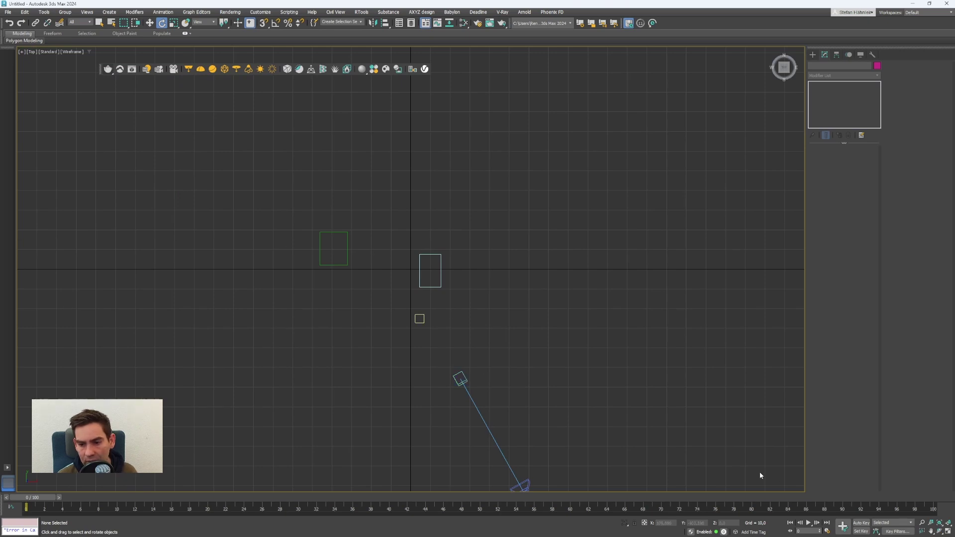
In Top view, move the camera target beside the light-blue box
key(c)
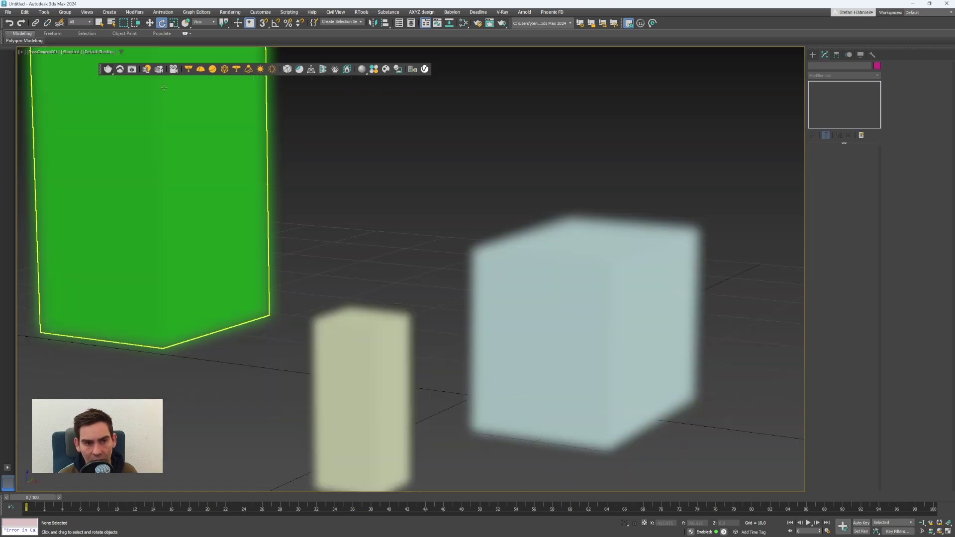
click(69, 52)
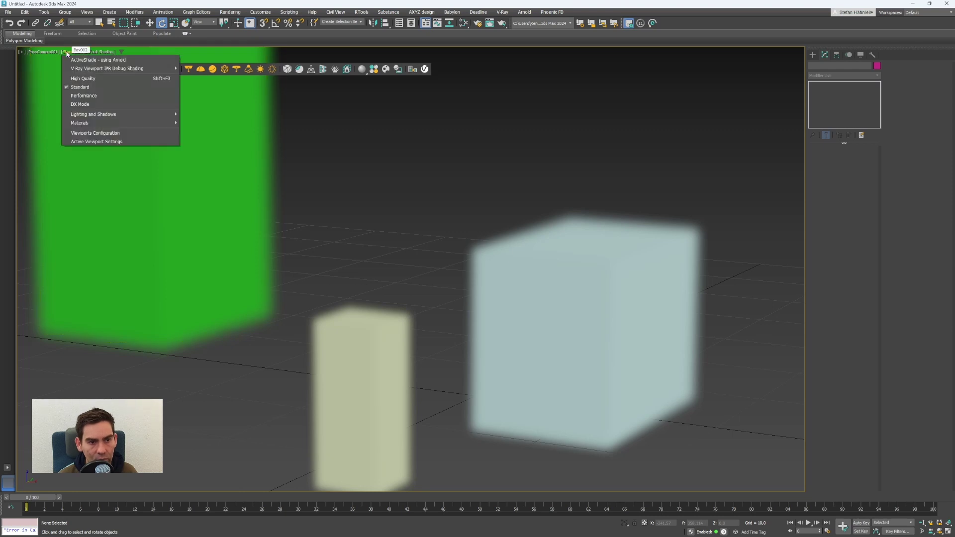
click(45, 54)
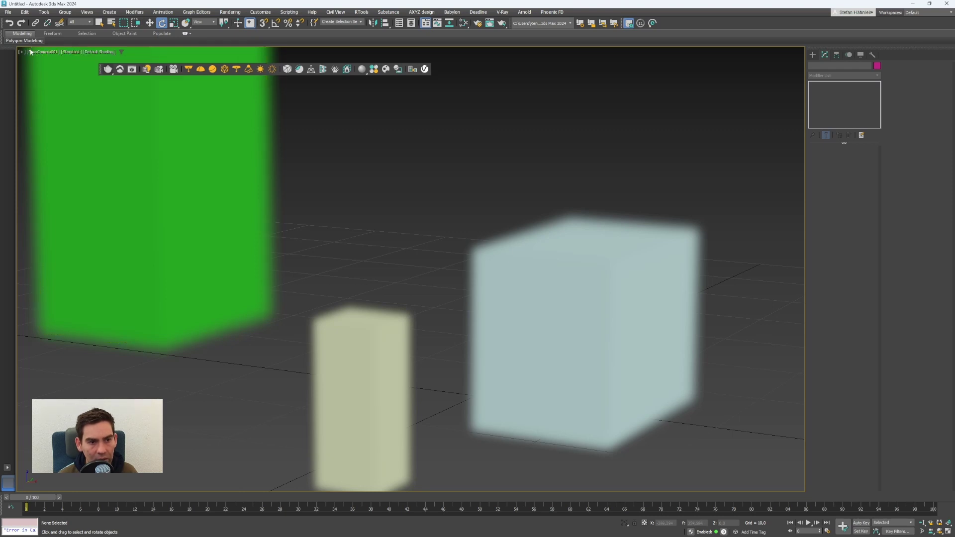
click(30, 51)
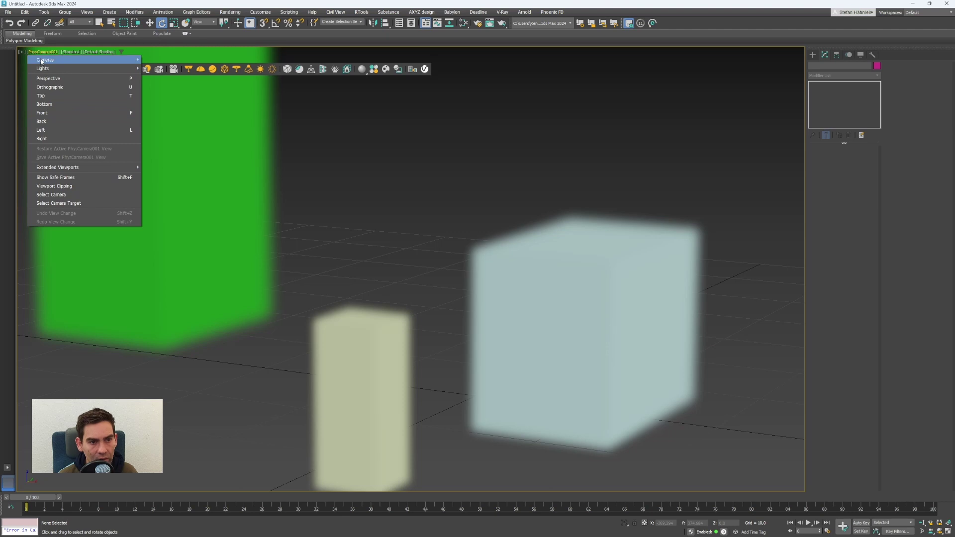
click(52, 94)
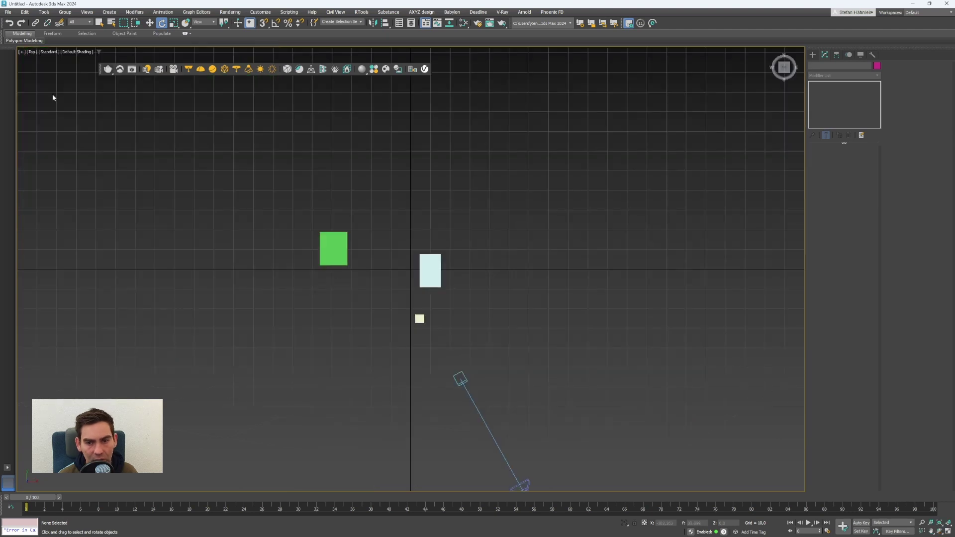
click(462, 379)
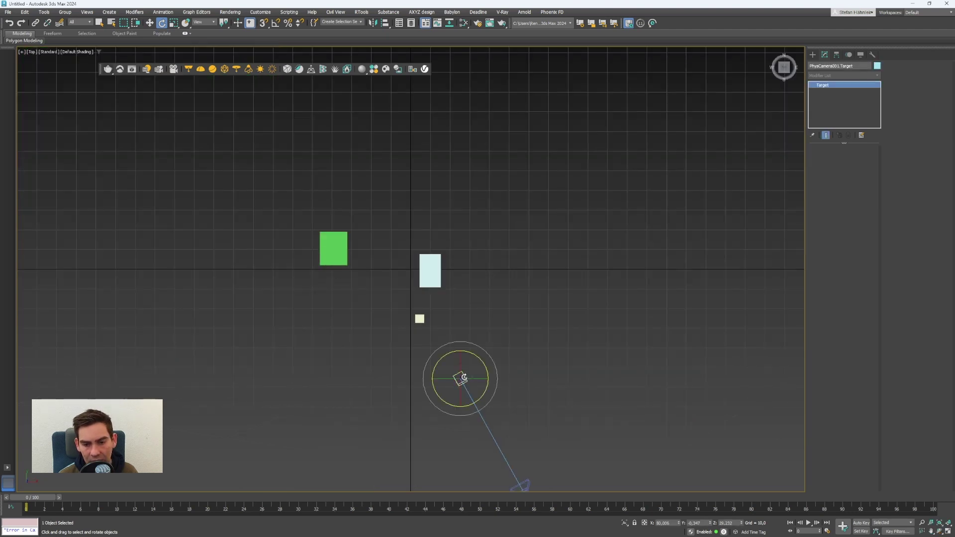
key(w)
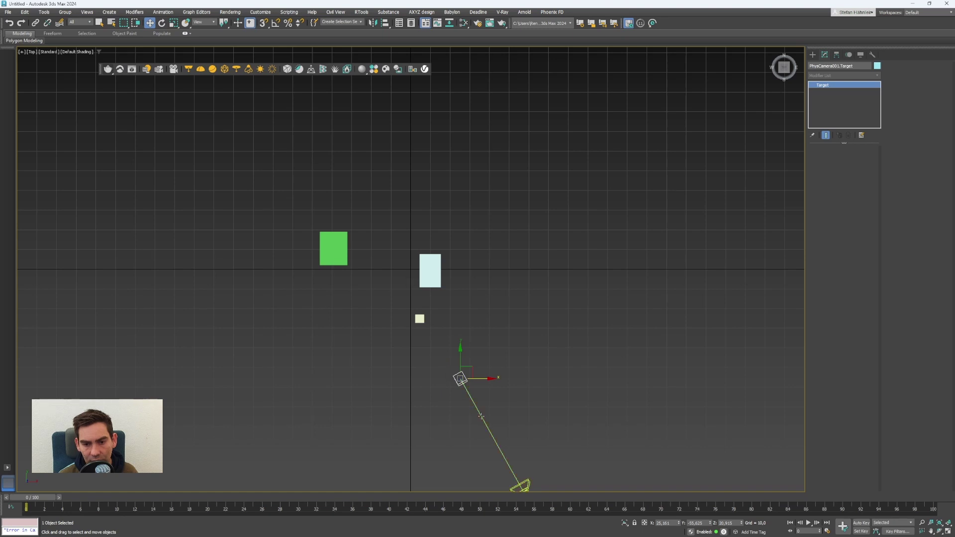
drag(469, 375, 430, 282)
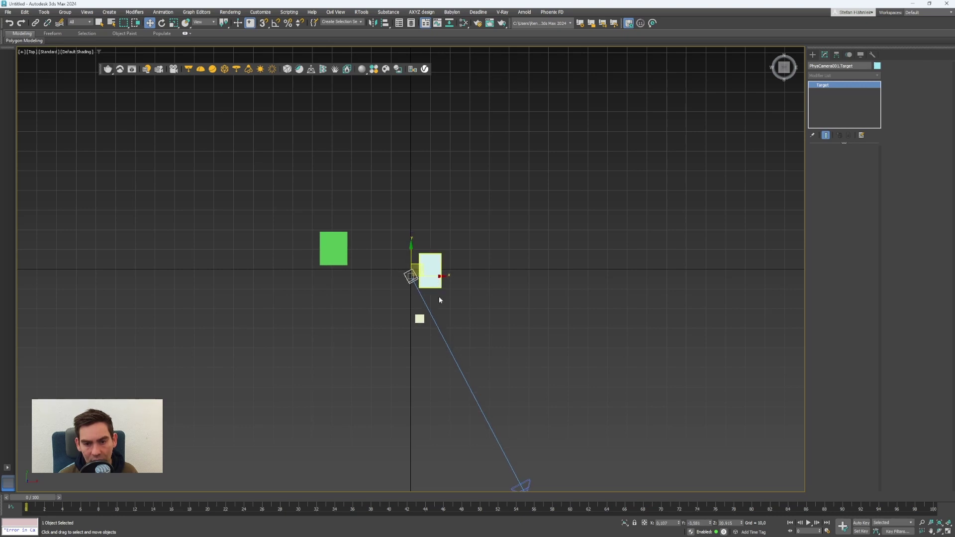
Select the camera, view through PhysCamera001, and pan to frame the boxes
click(524, 485)
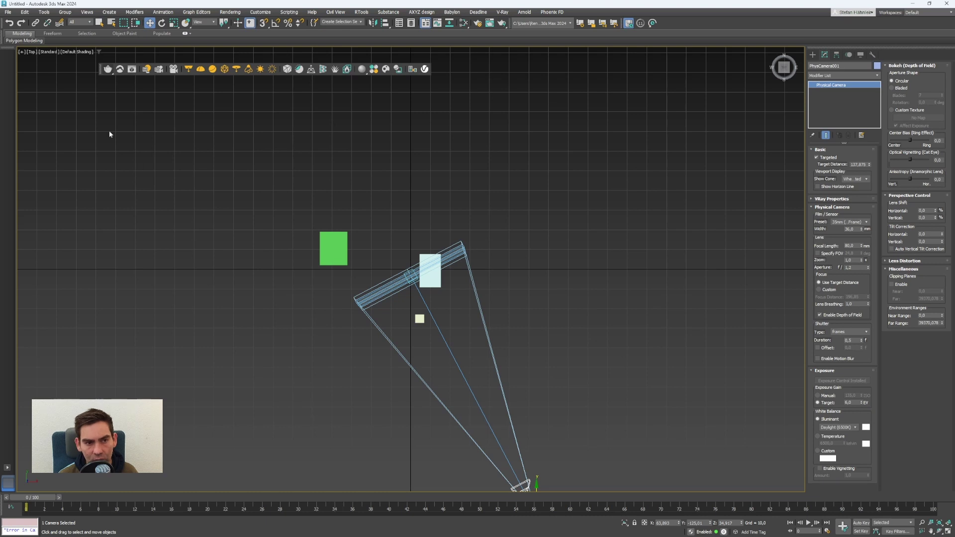
click(31, 52)
click(140, 60)
middle_drag(409, 344, 488, 241)
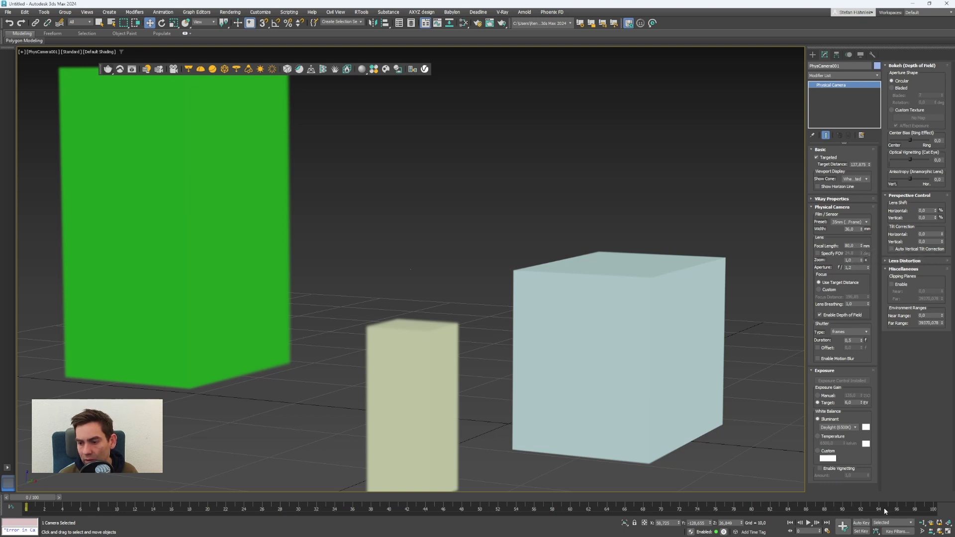
Dolly the camera in toward the boxes, then bring Photoshop to the front
click(921, 522)
drag(499, 339, 469, 247)
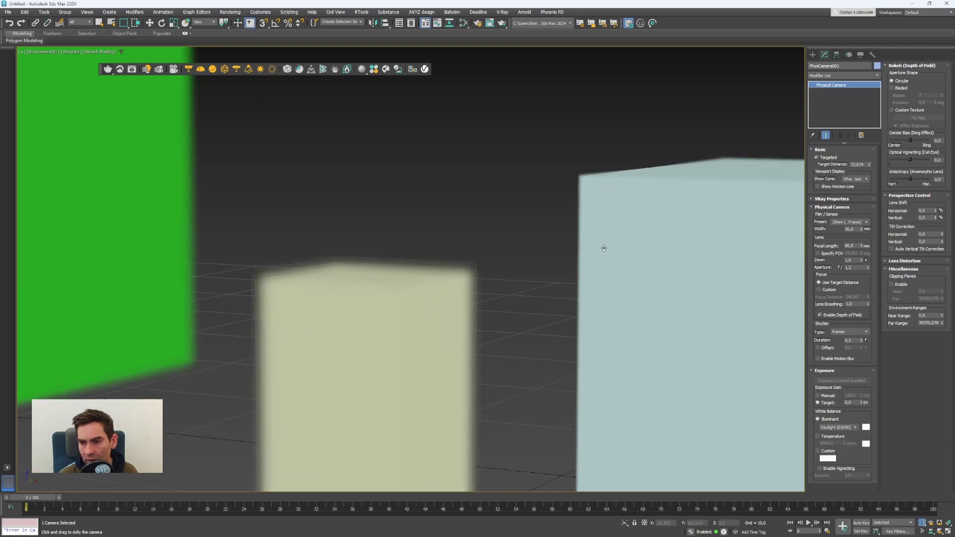
right_click(406, 264)
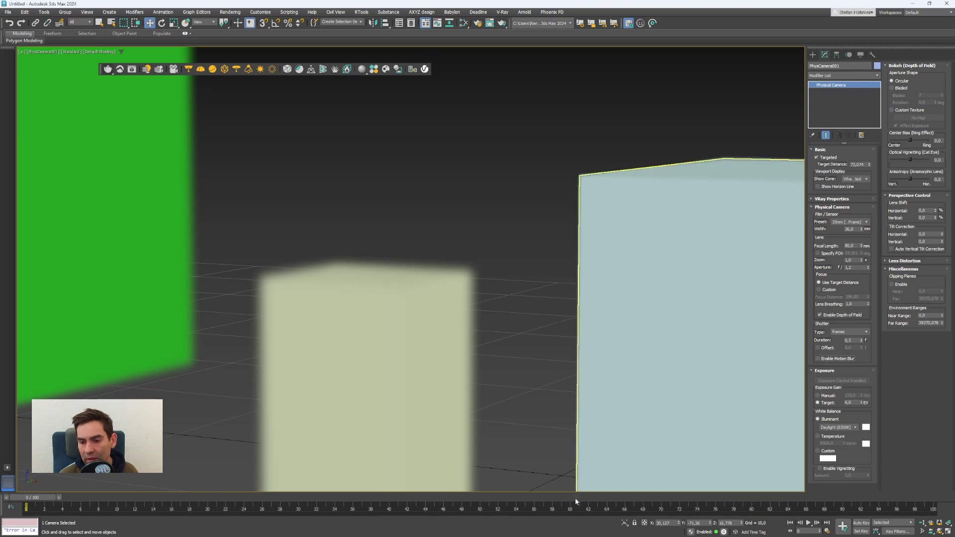
key(alt+Tab)
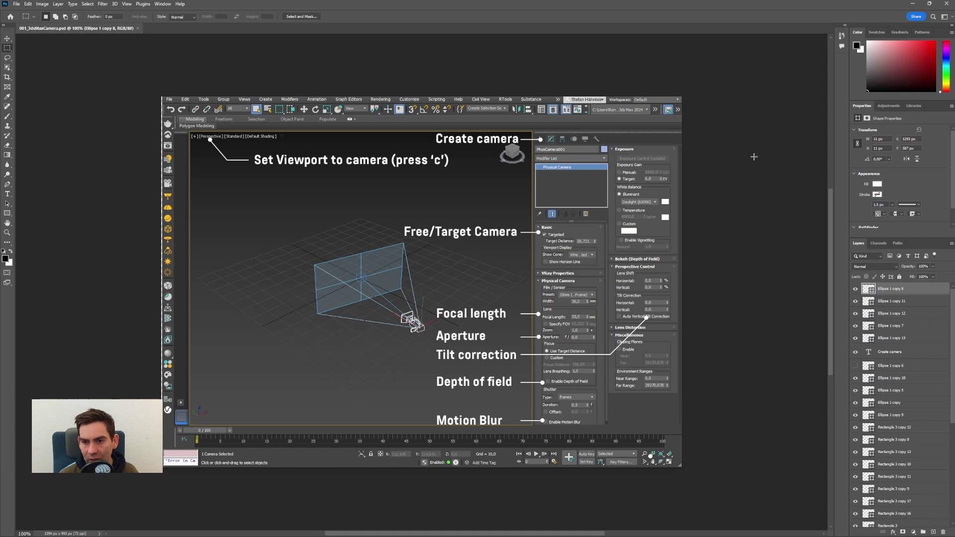
Minimize Photoshop to bring back the 3ds Max camera view
click(912, 7)
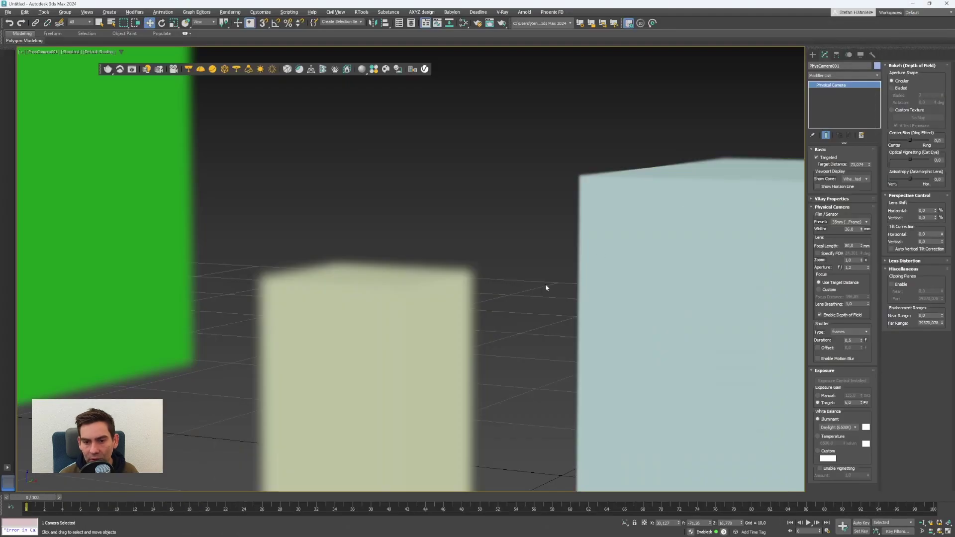
Disable depth of field, set the focal length to 20, and orbit the camera slightly
click(820, 315)
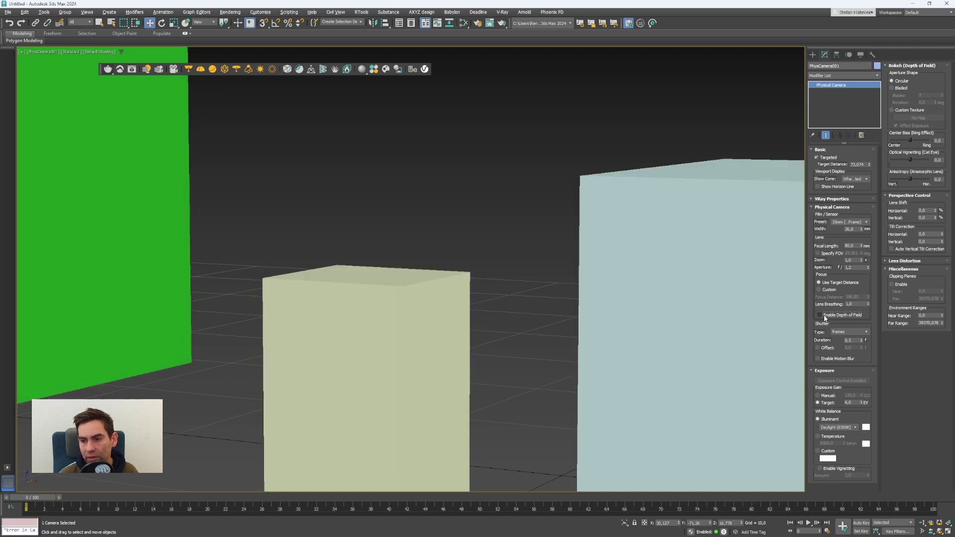
middle_drag(333, 288, 473, 437)
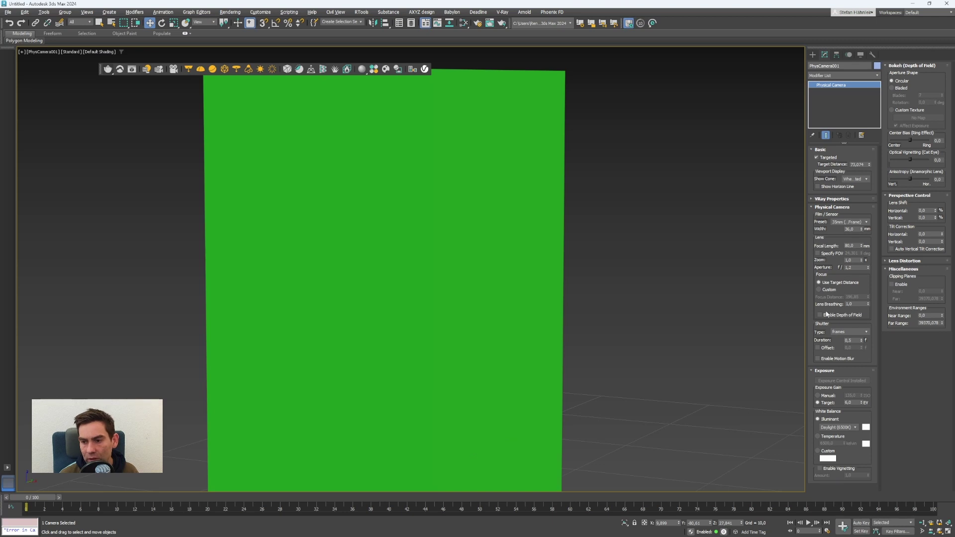
double_click(849, 246)
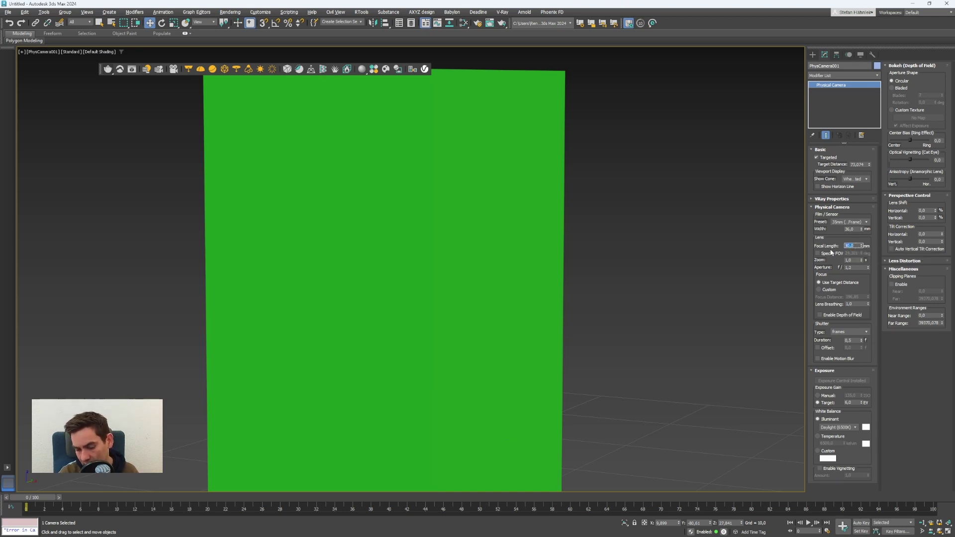
text(20)
key(Return)
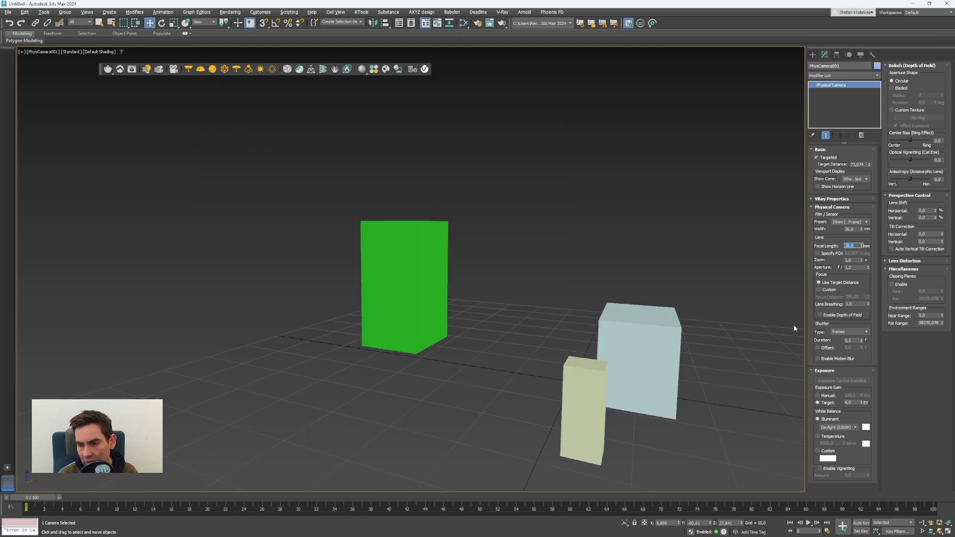
click(939, 531)
drag(461, 277, 461, 263)
Dolly up to the green box, enable Auto Vertical Tilt Correction, then switch to Photoshop
click(921, 523)
drag(358, 323, 447, 292)
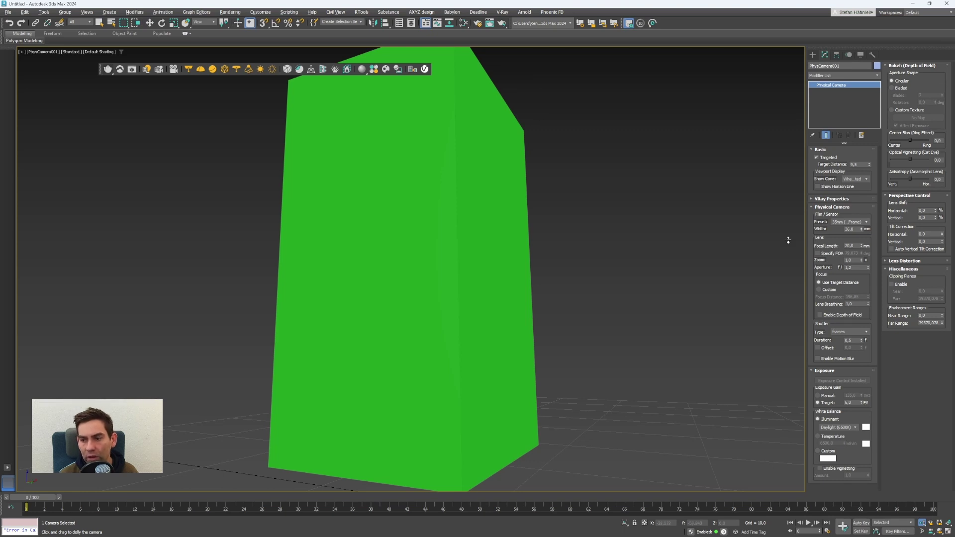
click(891, 249)
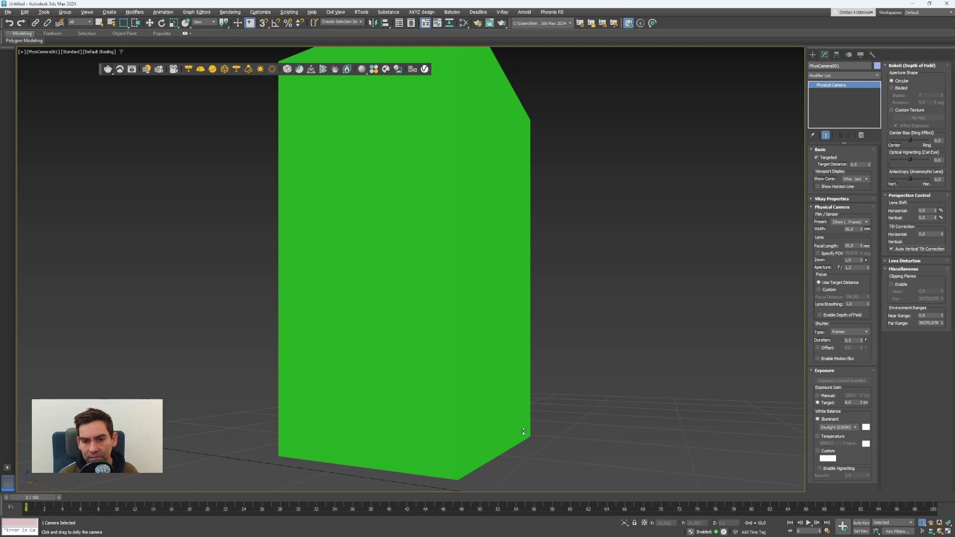
key(w)
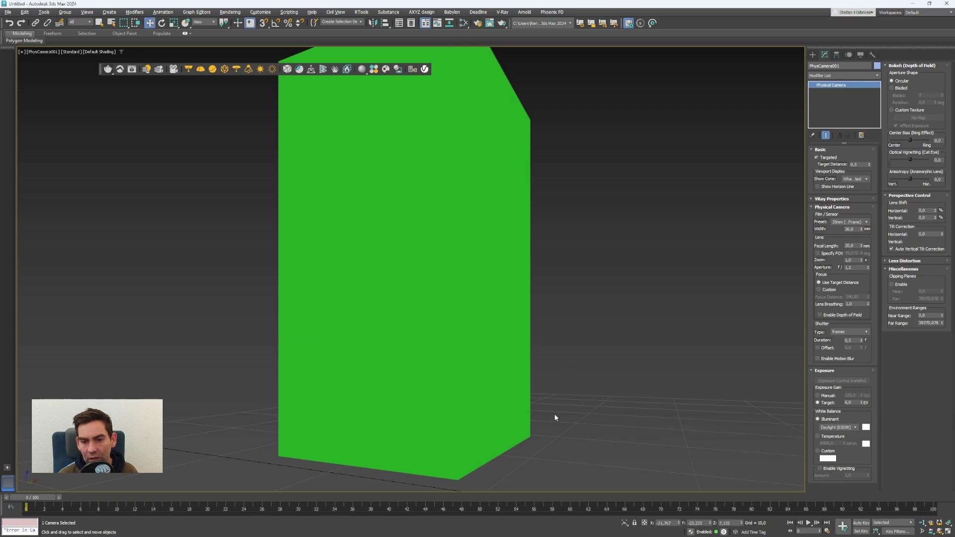
key(alt+Tab)
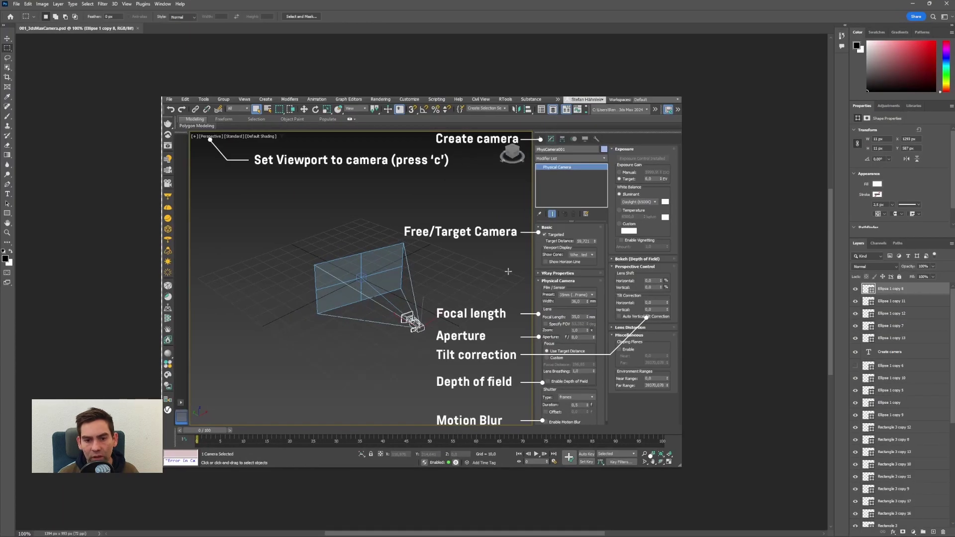